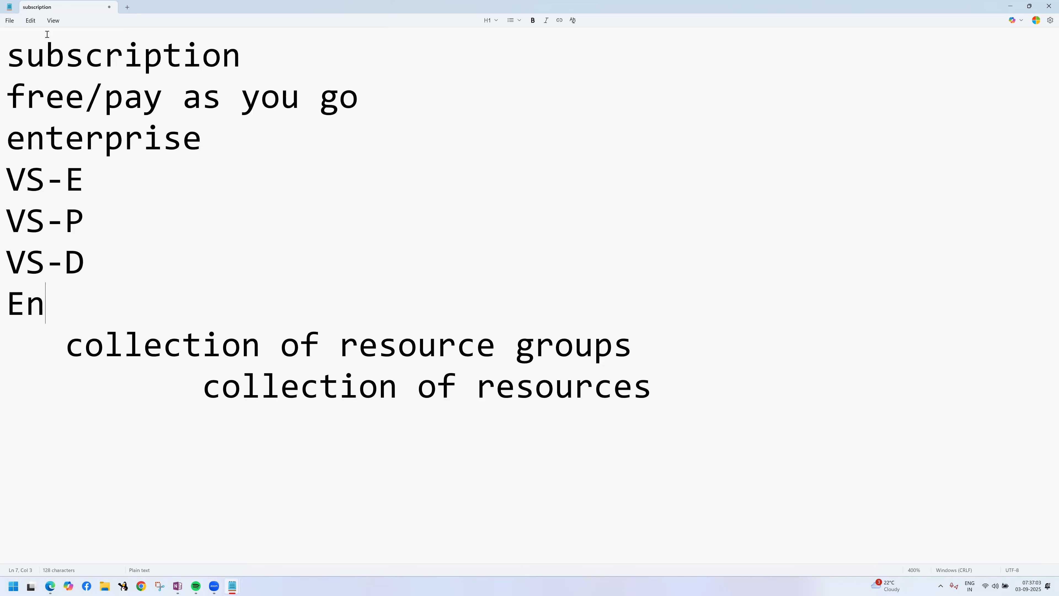
- Delete the subscription types from "/pay as you go" through "En" in the note, keeping "free"
drag(82, 292, 83, 102)
key(BackSpace)
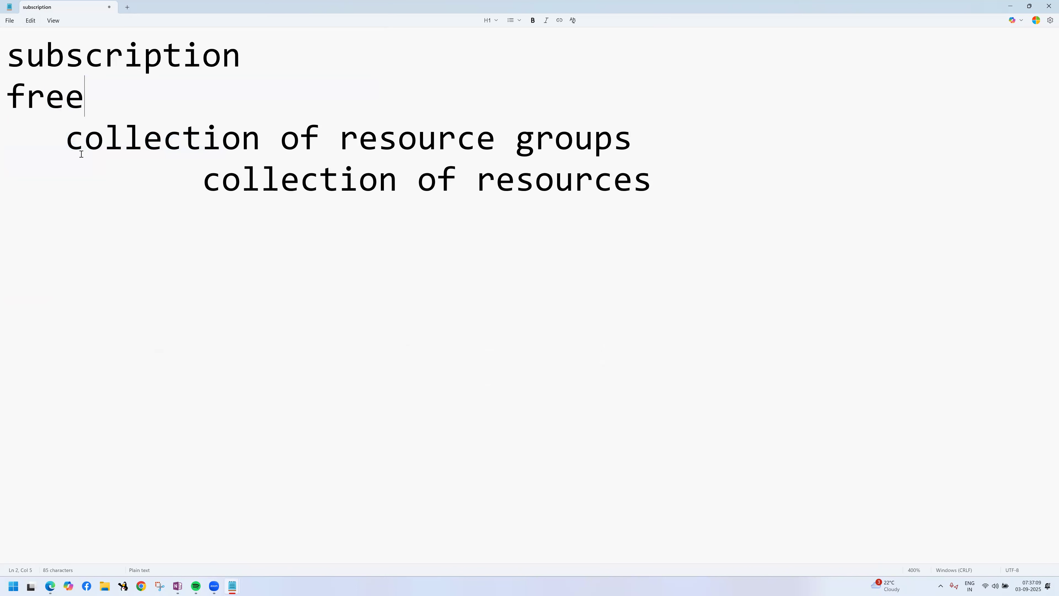
- Highlight "collection of resource groups" and "collection of resources" in turn to point out the subscription hierarchy
drag(65, 138, 261, 140)
drag(421, 152, 613, 142)
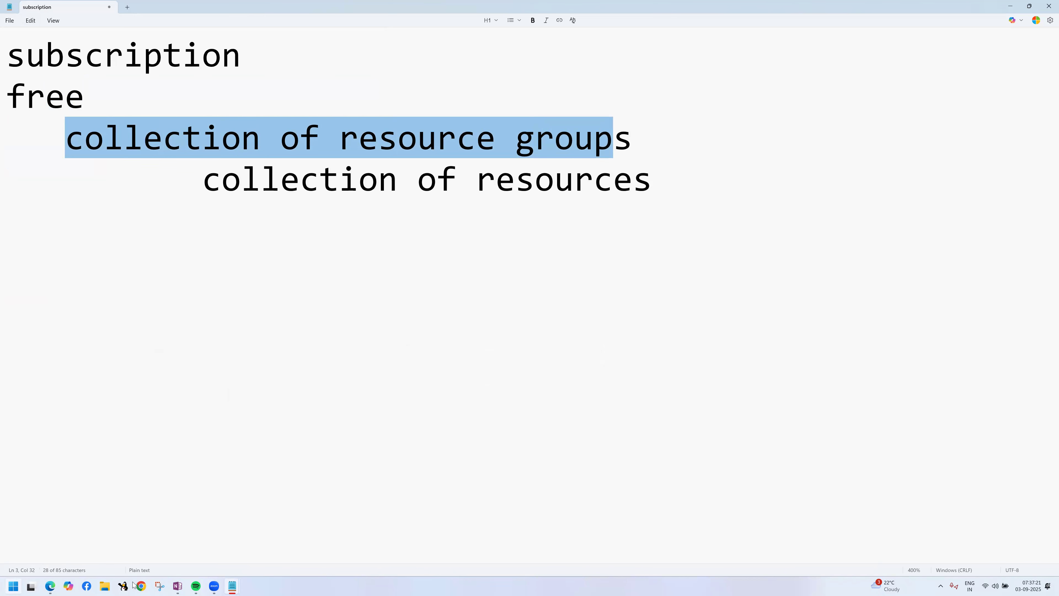
click(246, 509)
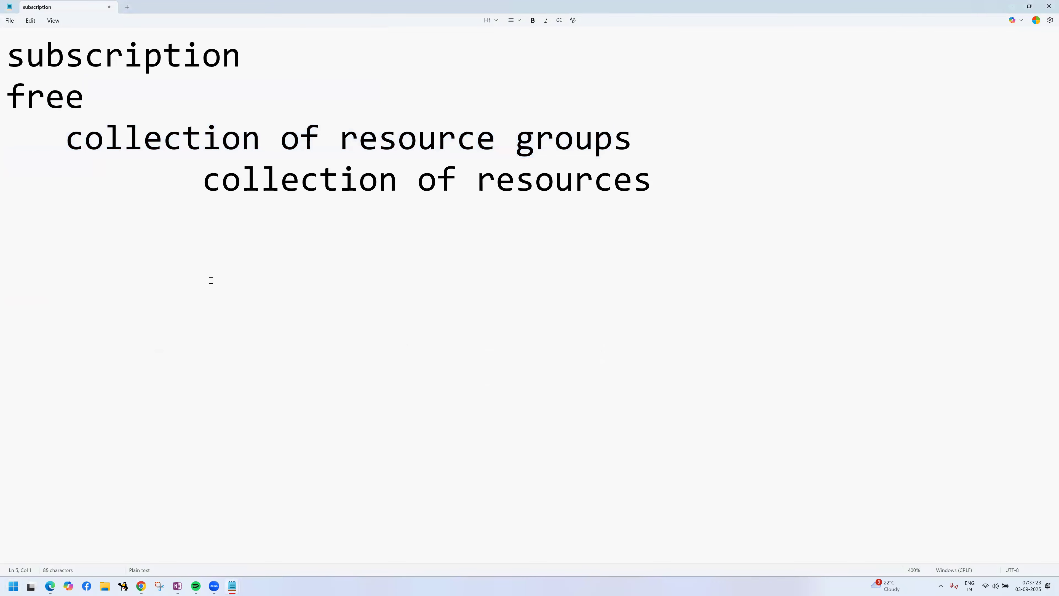
drag(200, 178, 688, 190)
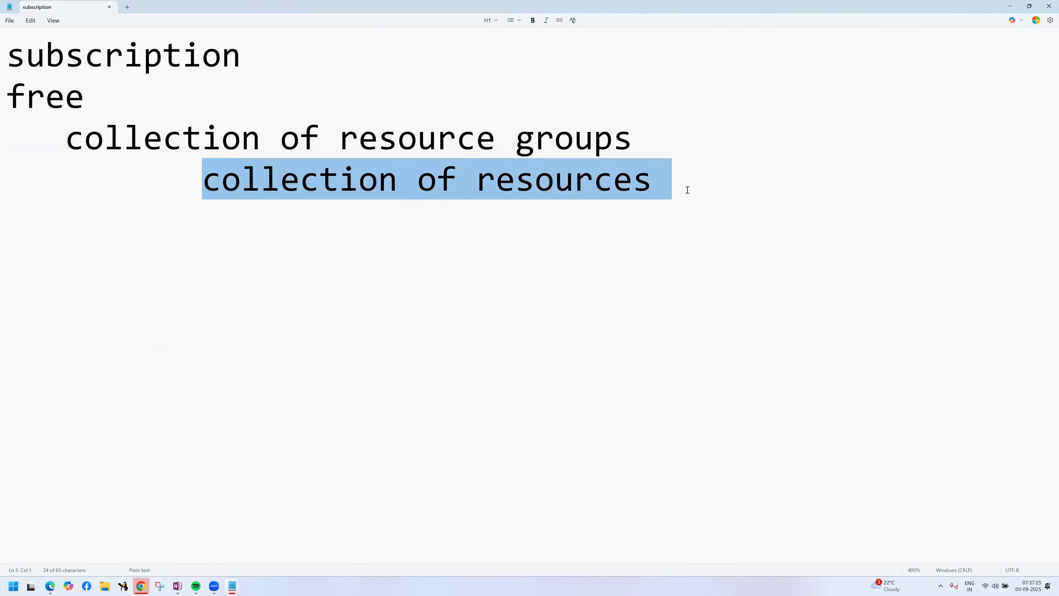
click(687, 190)
- Switch from the note to the Azure portal in Edge and open the list of resource groups
click(1010, 6)
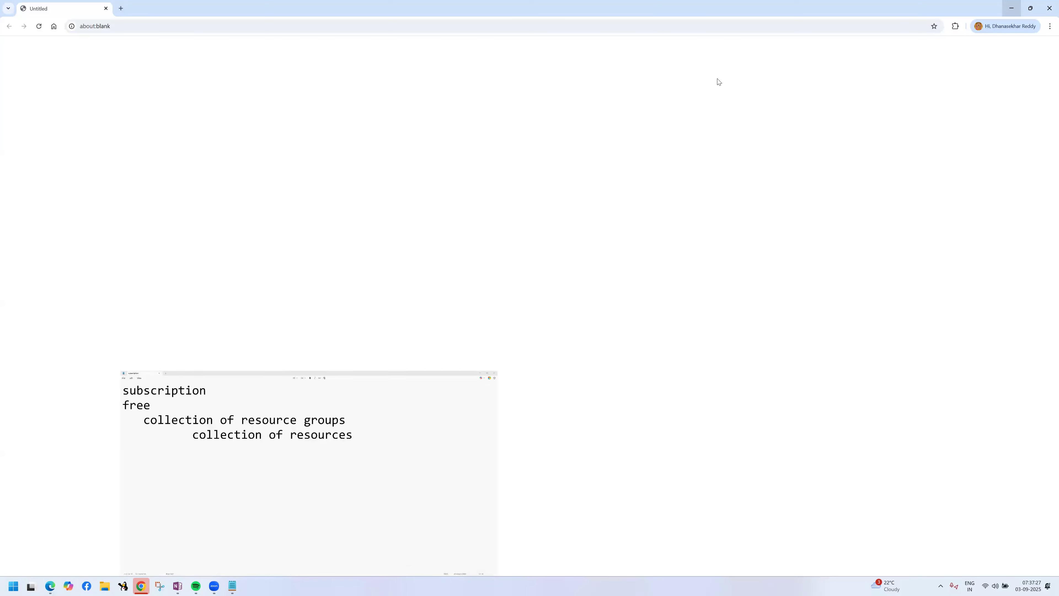
click(52, 587)
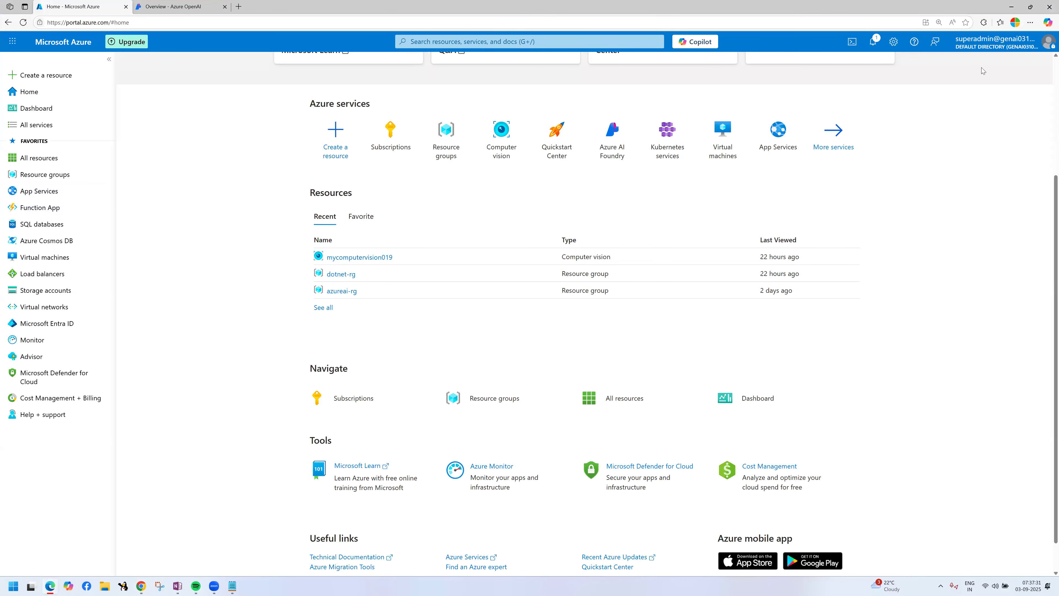
click(45, 174)
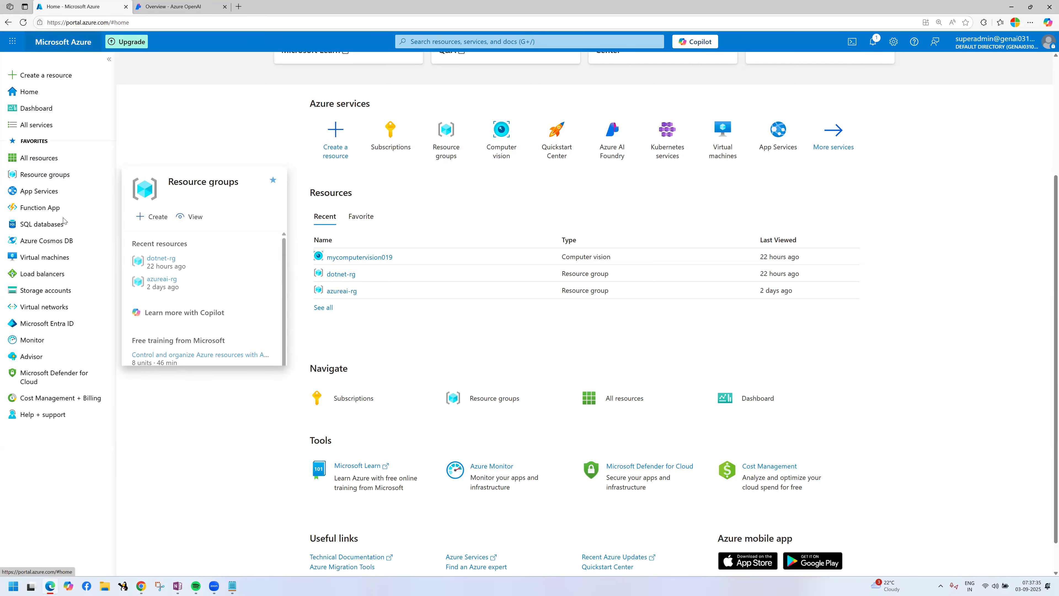
click(25, 173)
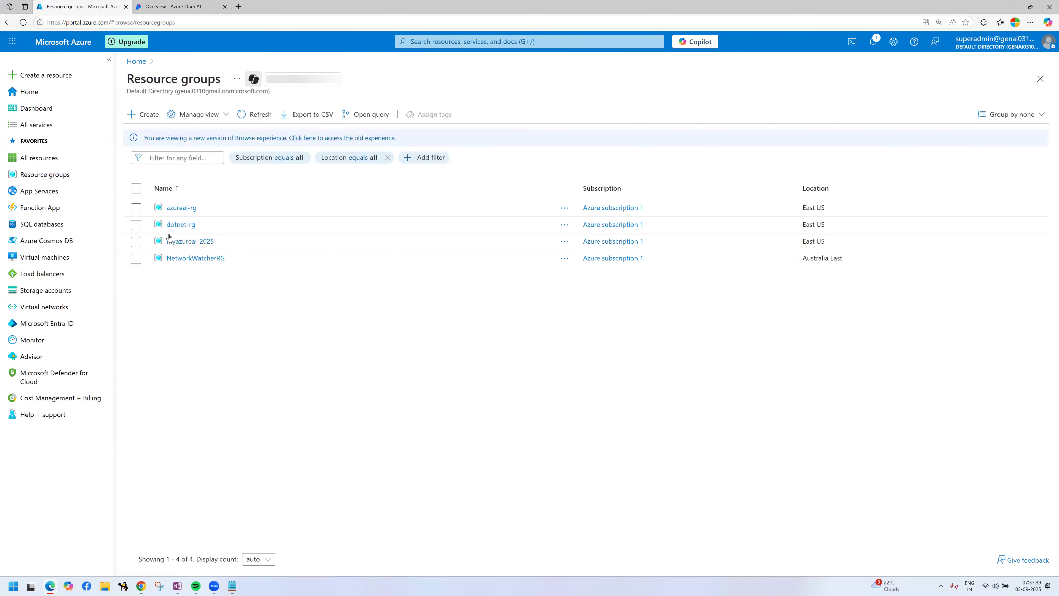
- Delete the dotnet-rg resource group with its dependent resources, entering its name and confirming the permanent deletion
click(137, 226)
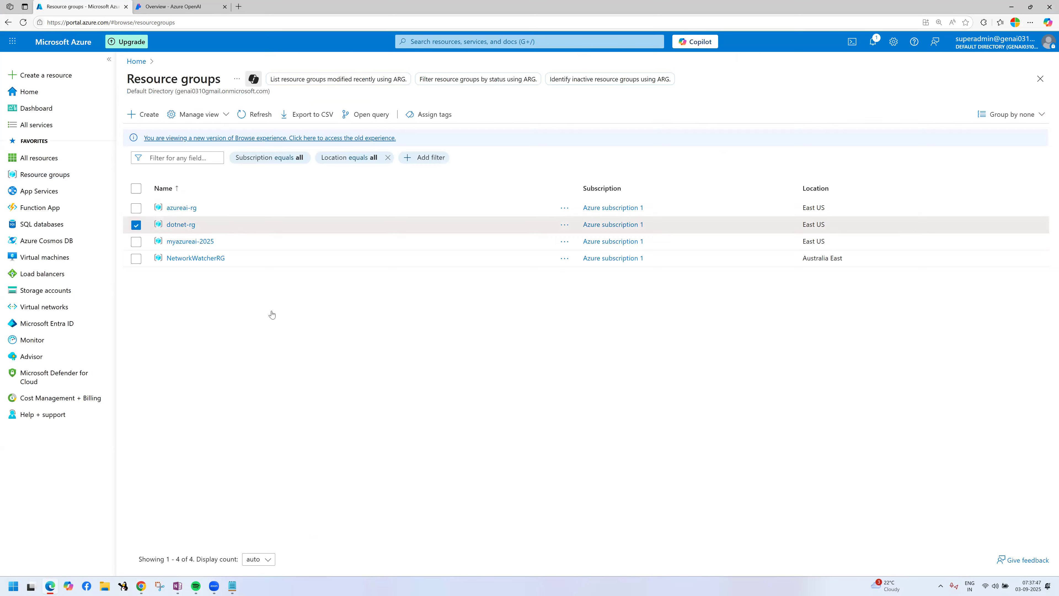
click(137, 226)
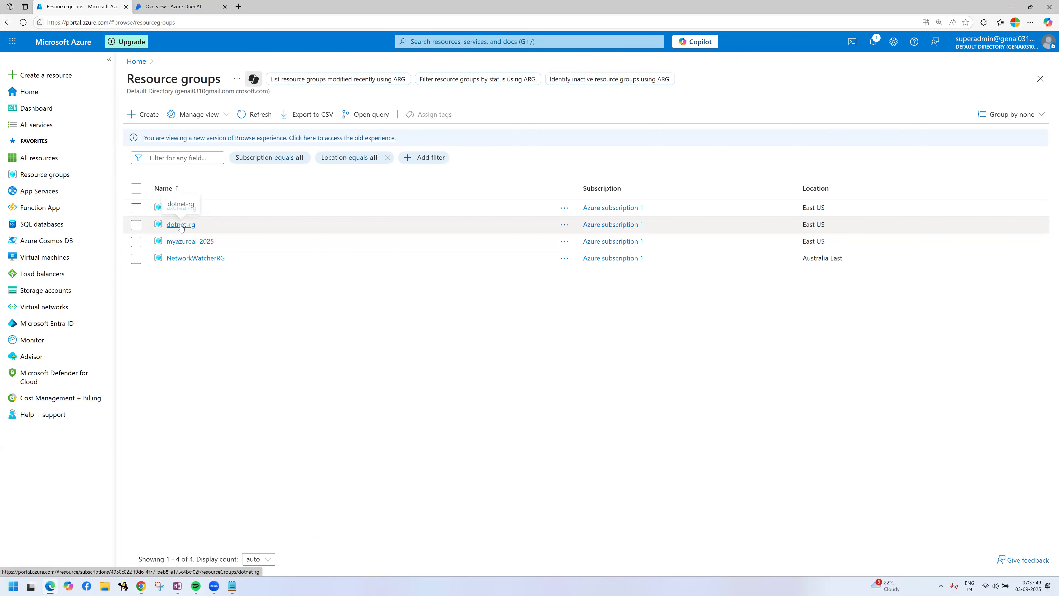
click(182, 224)
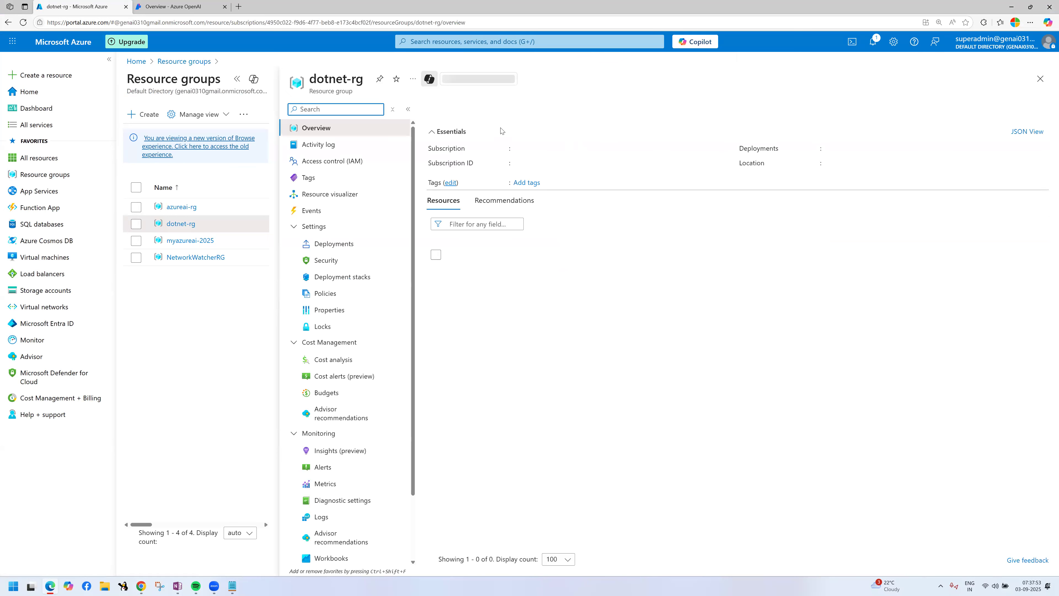
click(551, 108)
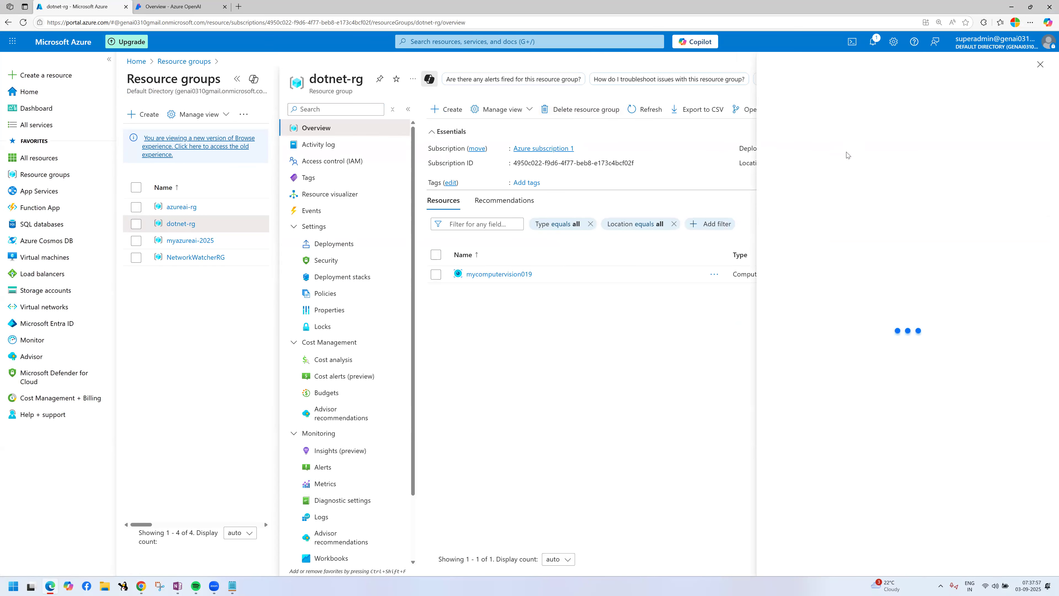
click(819, 136)
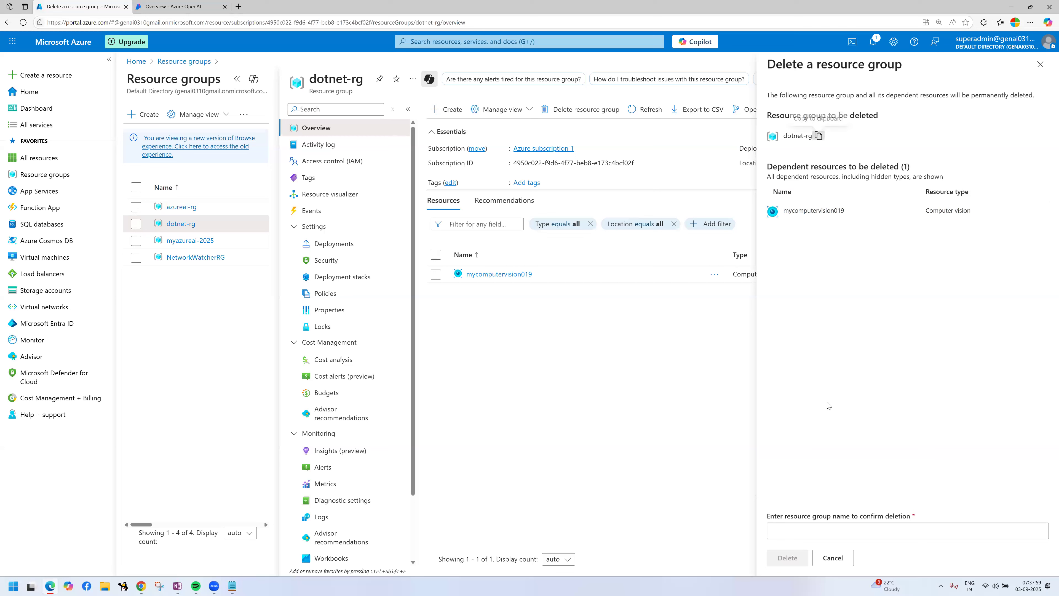
click(807, 526)
key(ctrl+v)
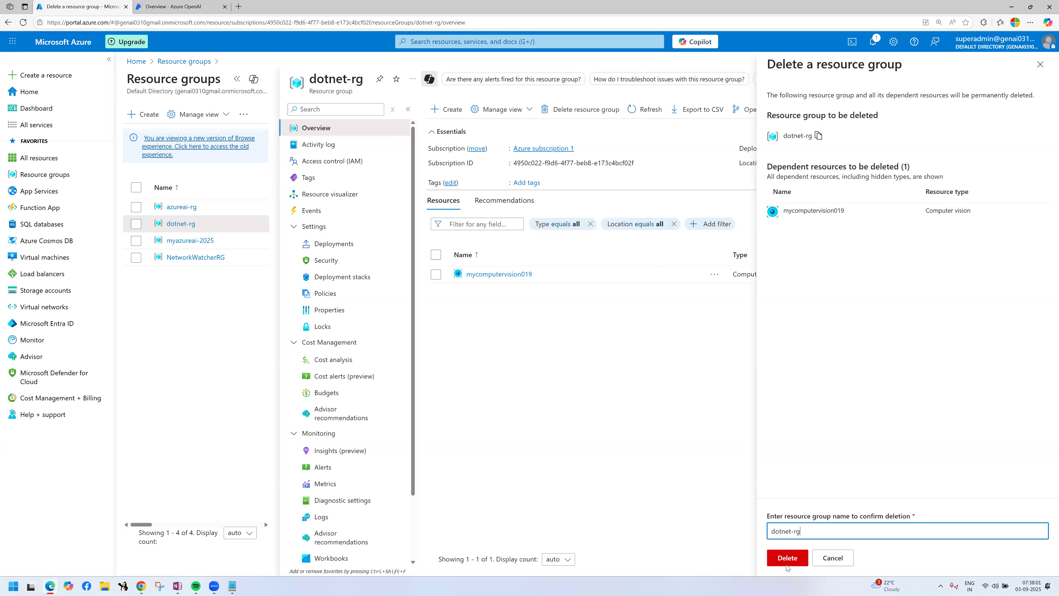
click(787, 560)
click(910, 363)
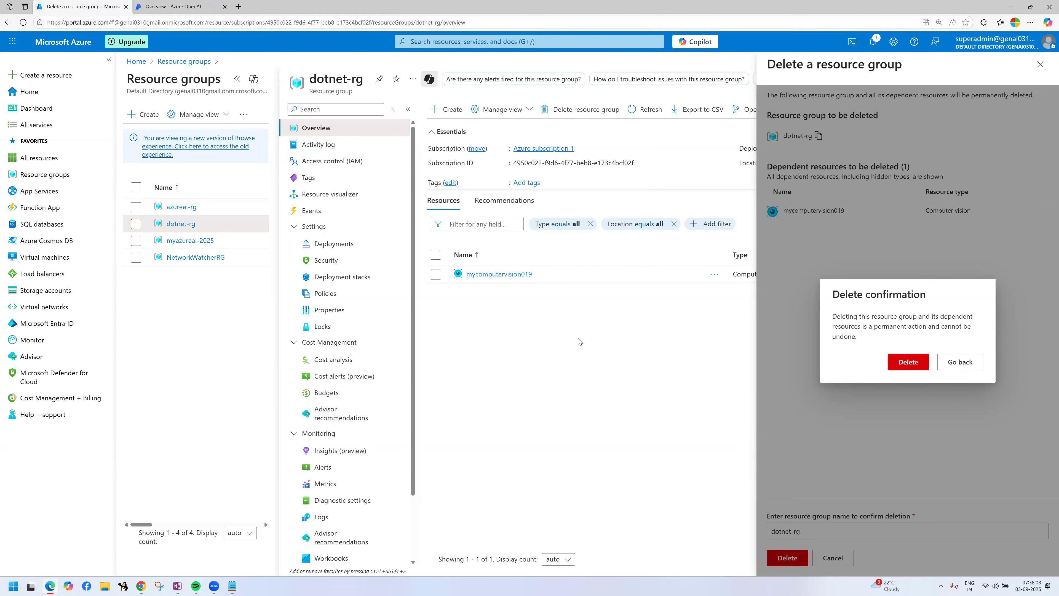
- Delete the azureai-rg resource group with all its resources, confirming by name, and return to the resource groups list
click(176, 210)
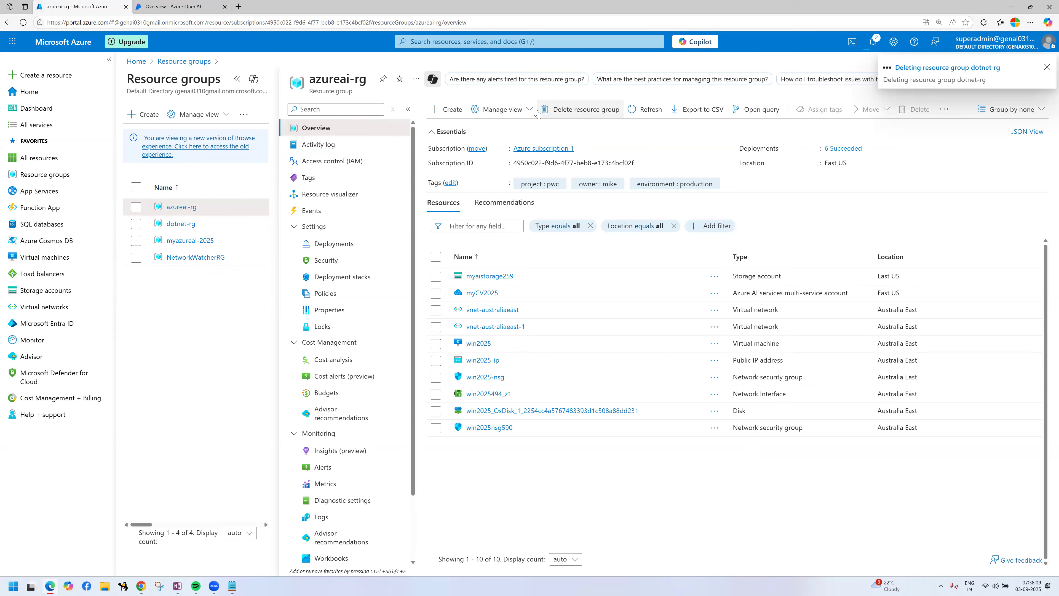
click(588, 109)
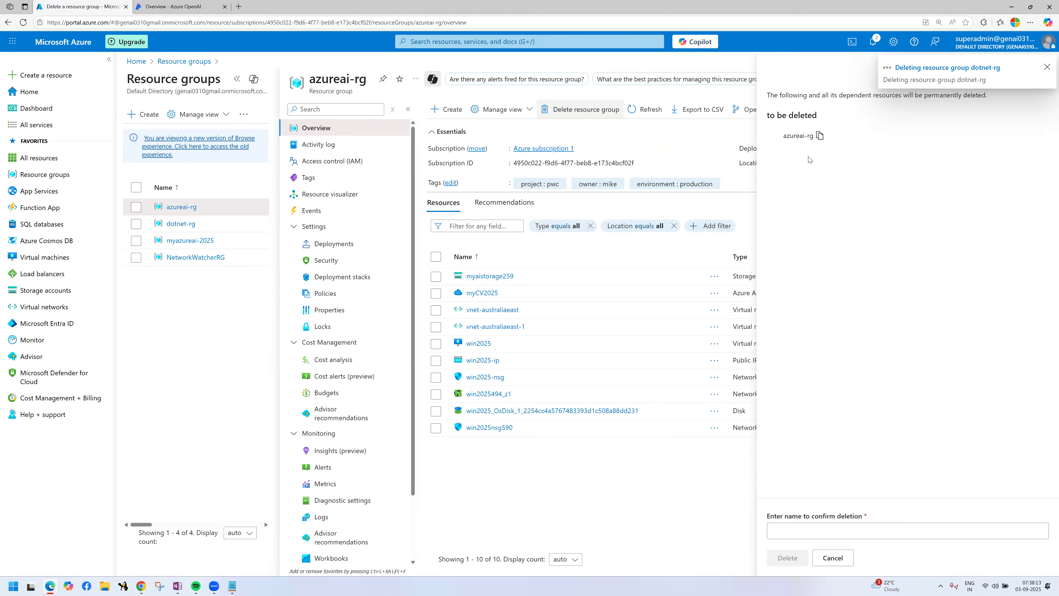
click(820, 136)
click(790, 531)
key(ctrl+v)
click(787, 558)
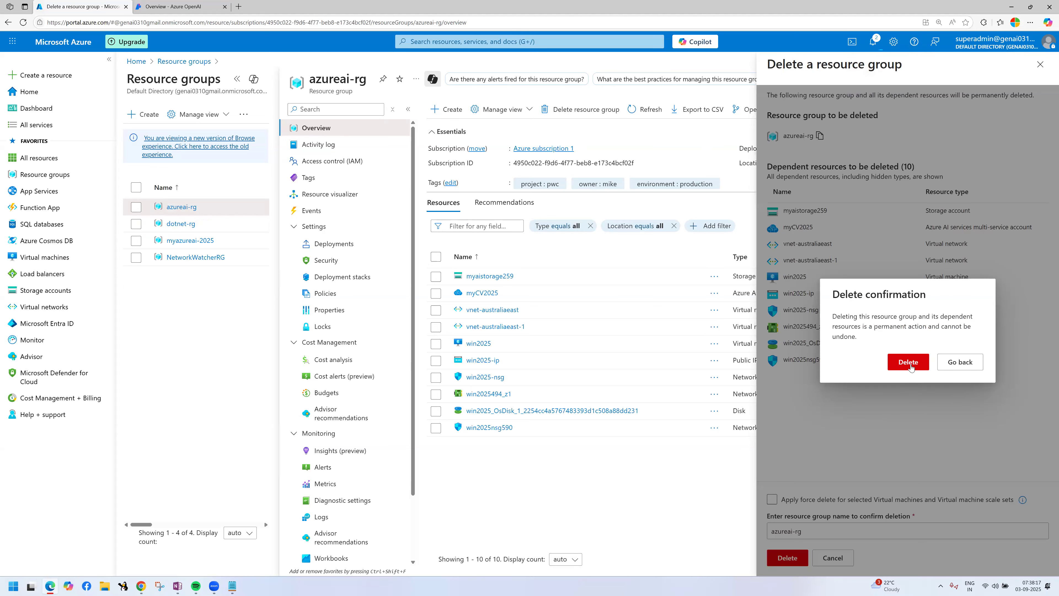
click(909, 363)
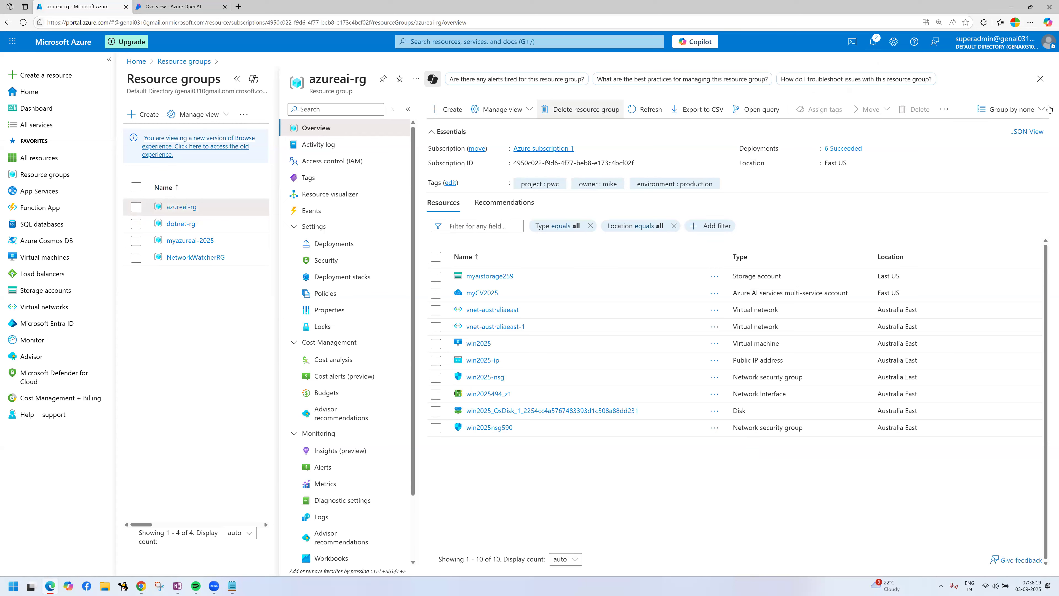
click(1040, 79)
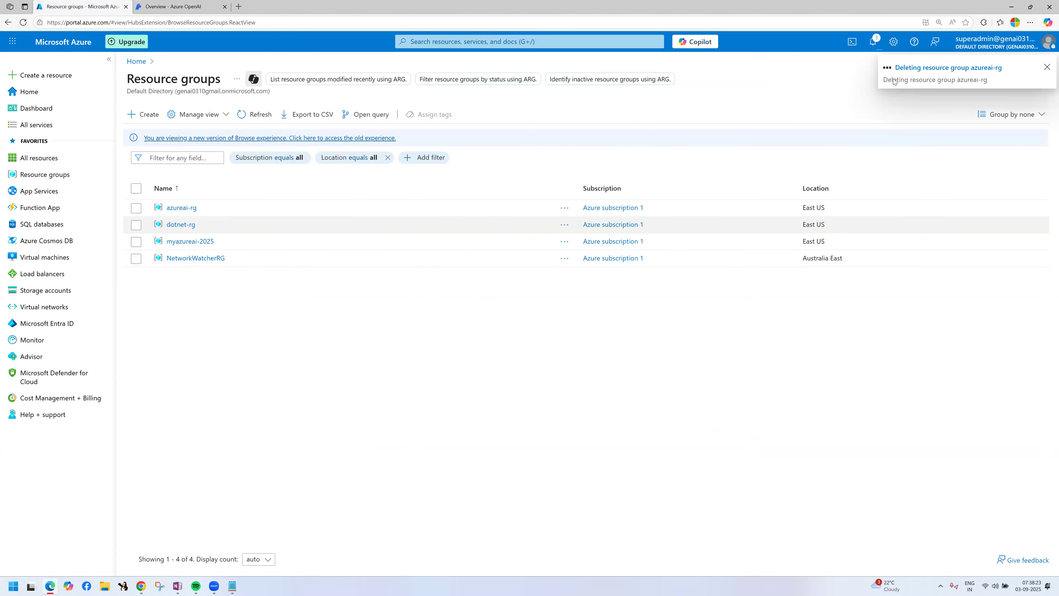
- Check the progress of both resource group deletions in the portal notifications
click(872, 43)
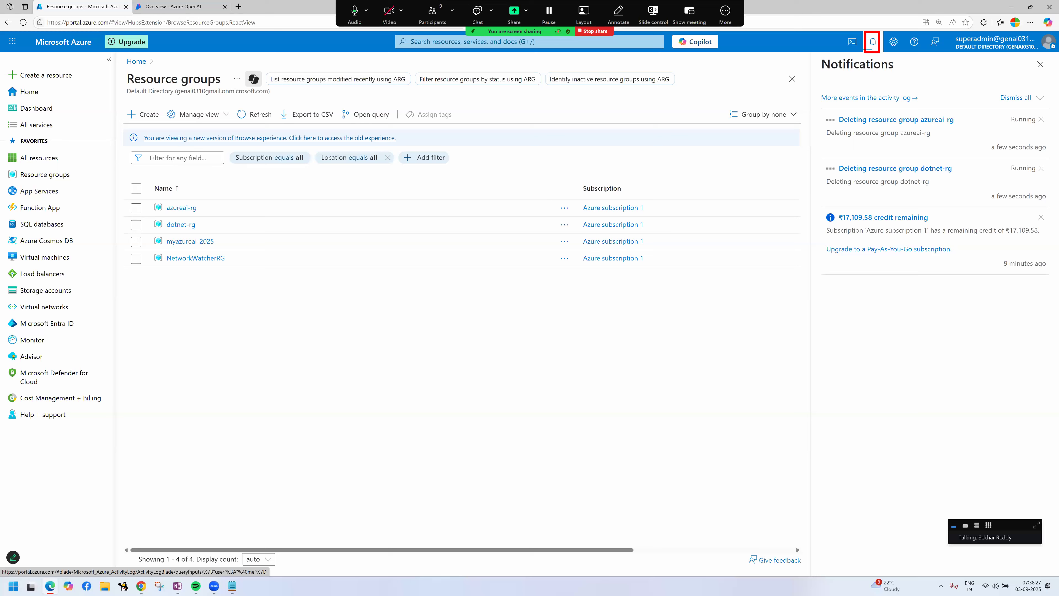
mouse_move(869, 59)
mouse_down()
mouse_move(869, 88)
mouse_move(979, 128)
mouse_up()
drag(816, 152, 958, 185)
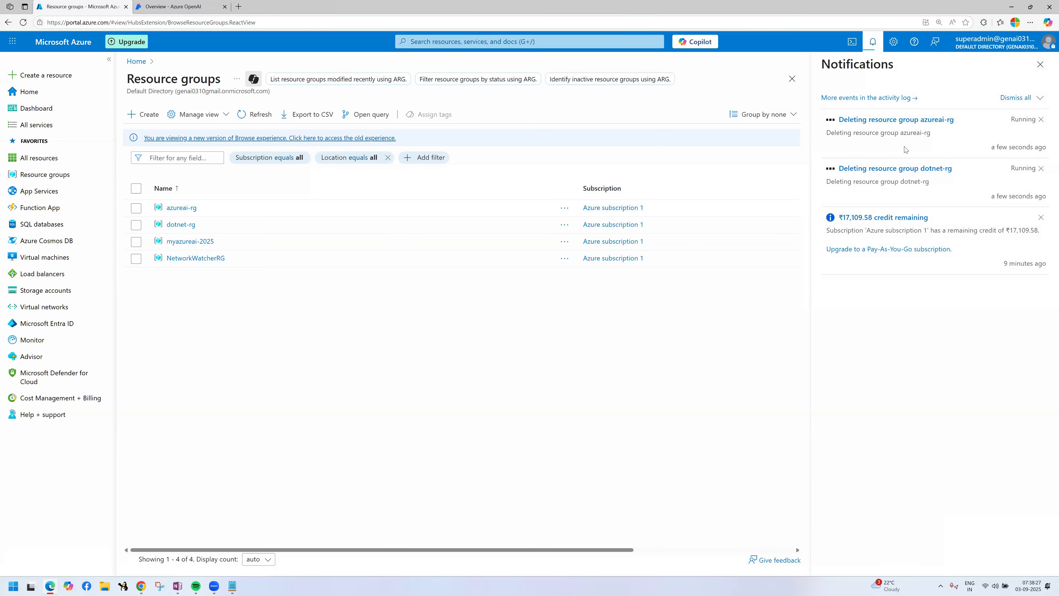
click(1041, 63)
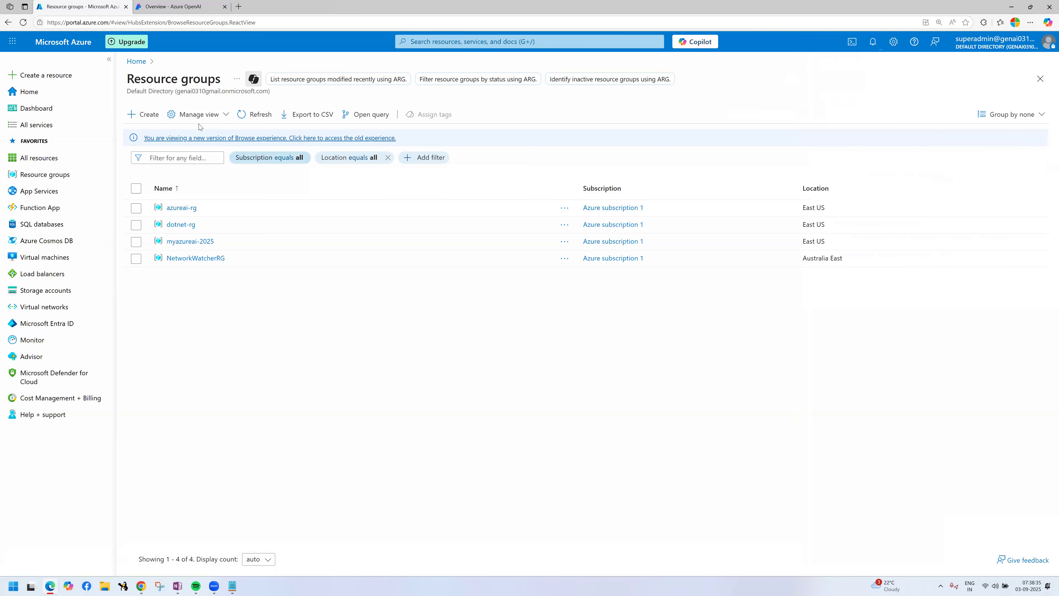
- Start creating a new resource group and point out its subscription, name and region settings
click(143, 115)
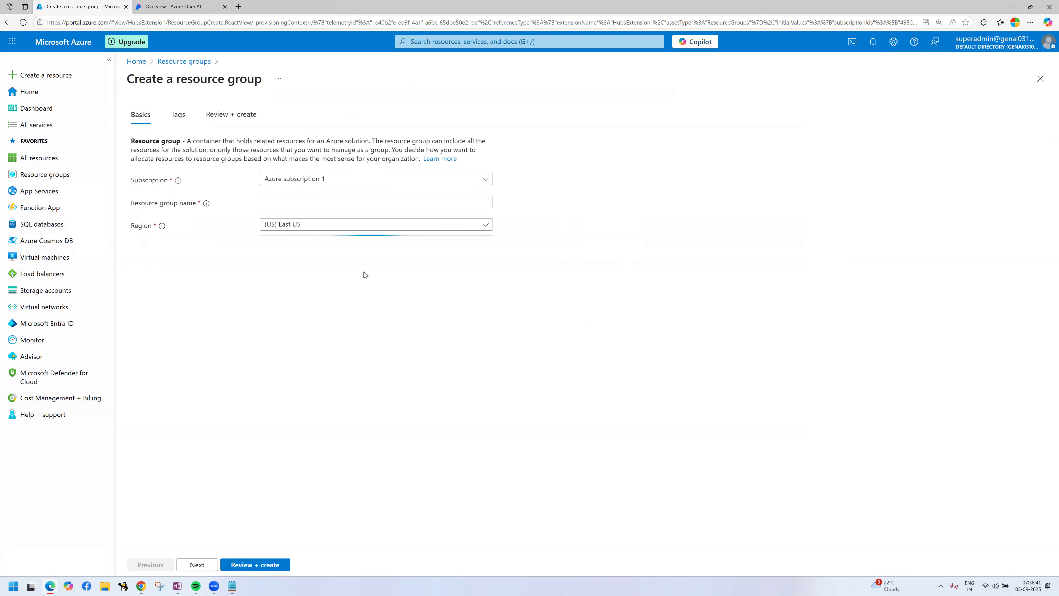
key(ctrl+2)
mouse_move(127, 169)
mouse_down()
mouse_move(195, 186)
mouse_move(159, 198)
mouse_move(206, 211)
mouse_move(227, 248)
mouse_up()
drag(188, 234, 200, 241)
key(Escape)
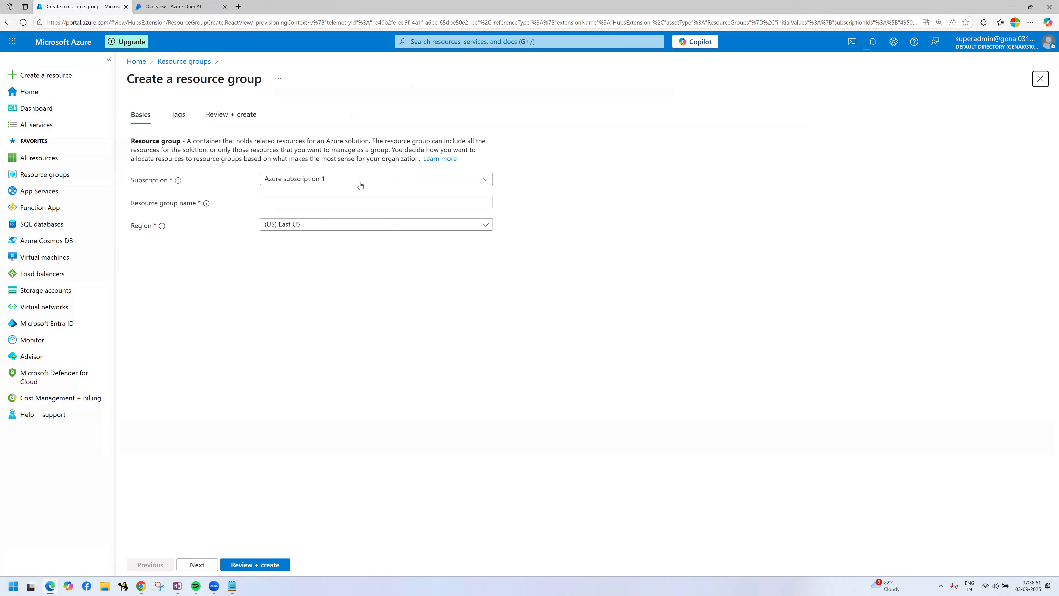
- Enter azureai-rg as the new resource group's name
click(287, 203)
text(a)
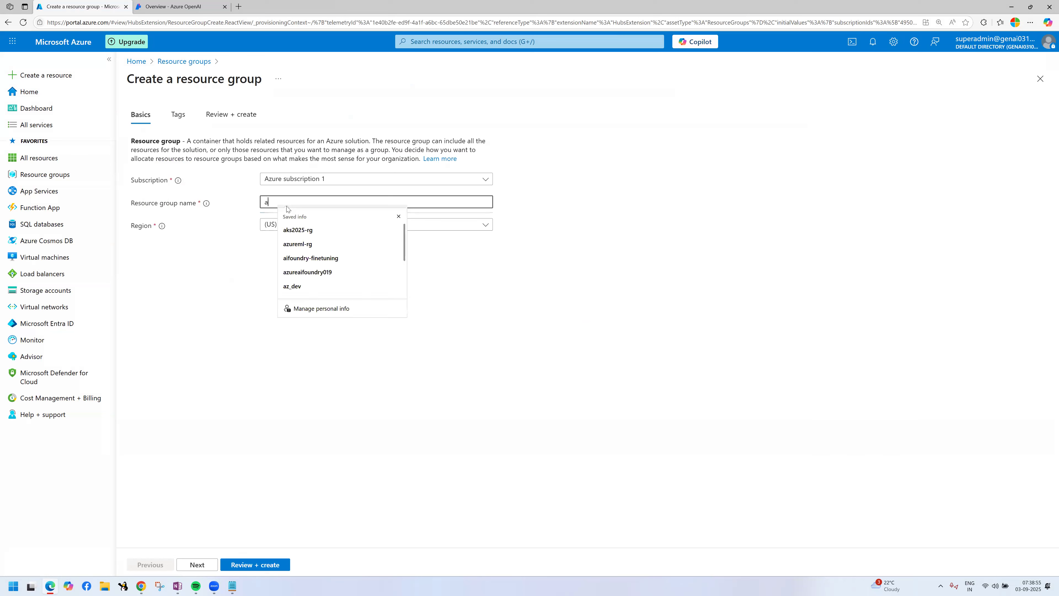
text(zureai-rg)
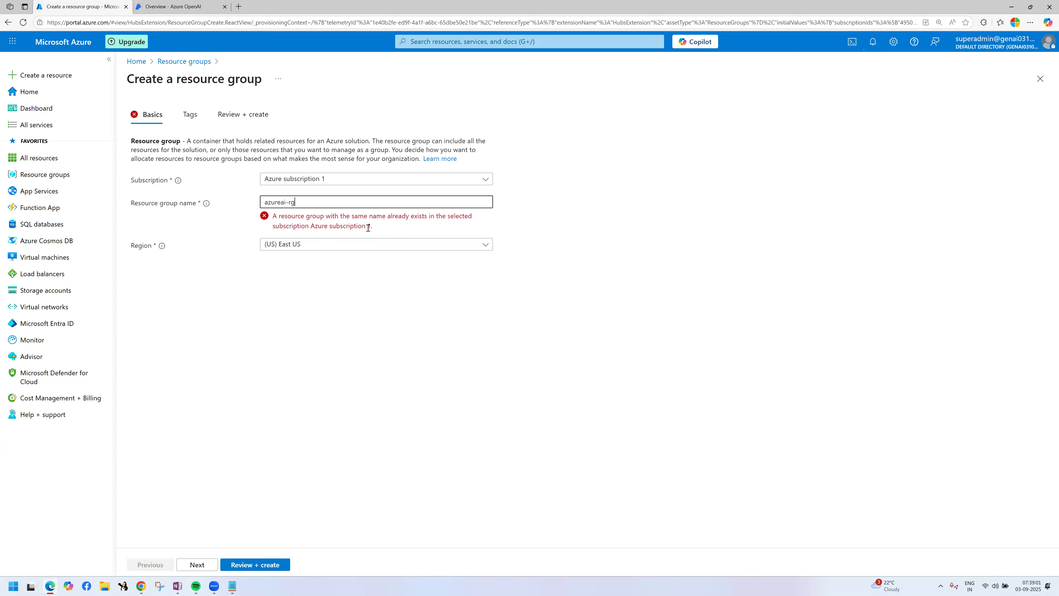
click(286, 202)
text(2025)
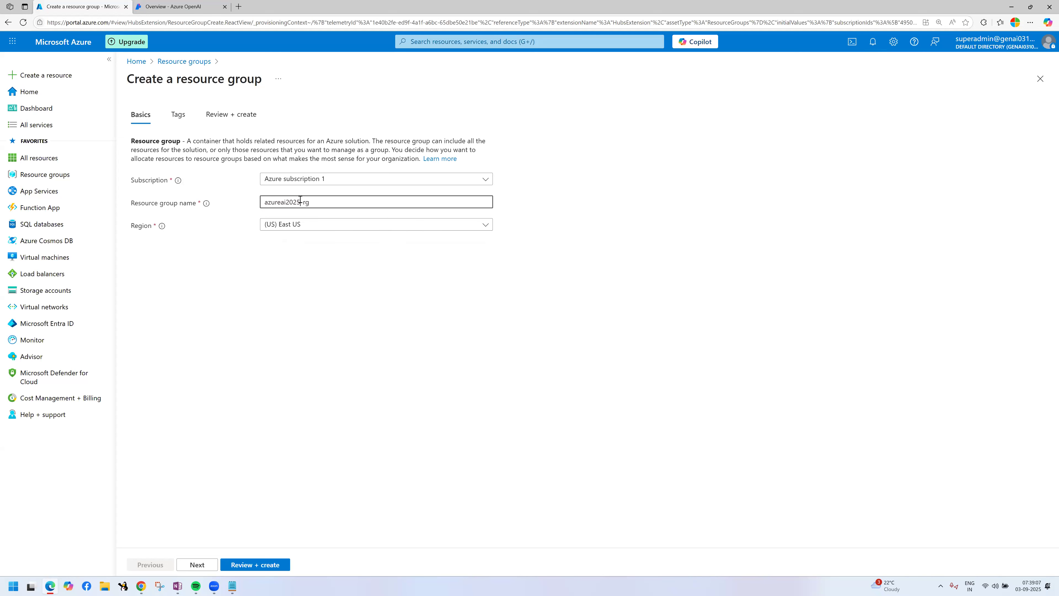
shift+click(289, 202)
shift+click(288, 200)
key(BackSpace)
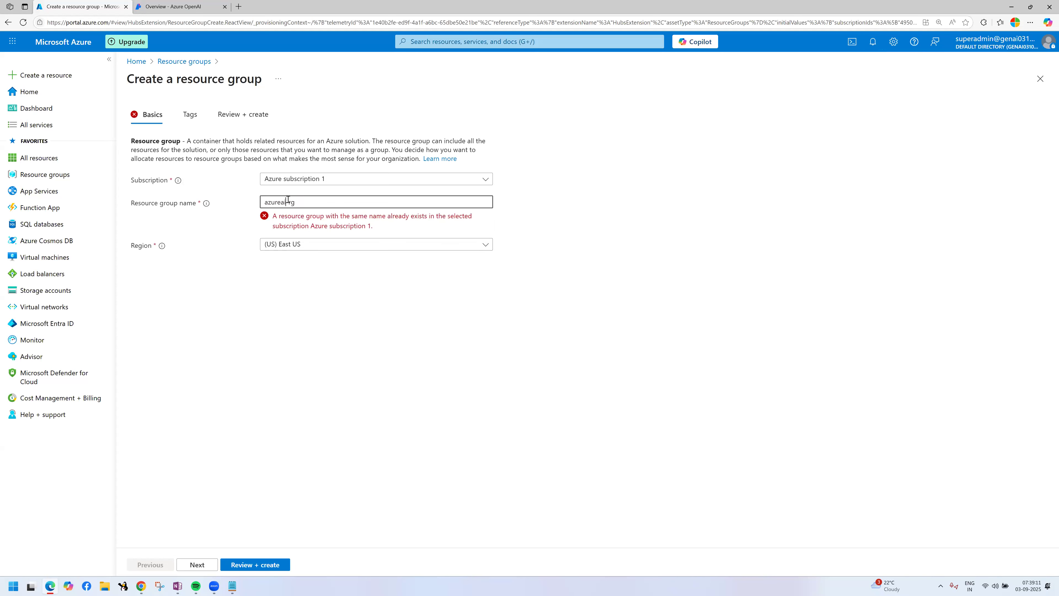
- Insert "-pwc" into the resource group name so it reads azureai-pwc-rg
text(-pwc)
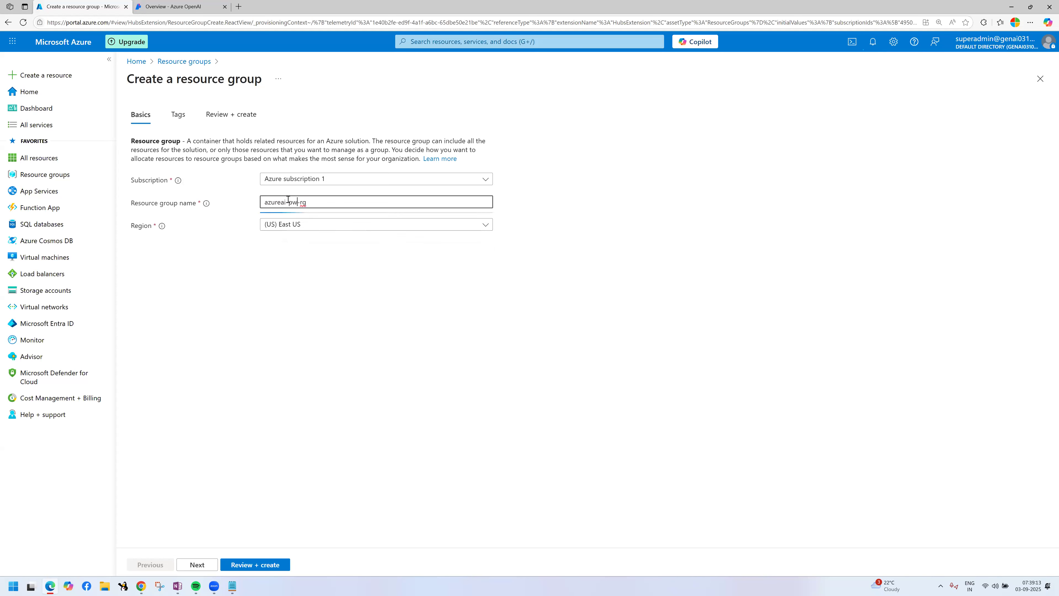
click(403, 303)
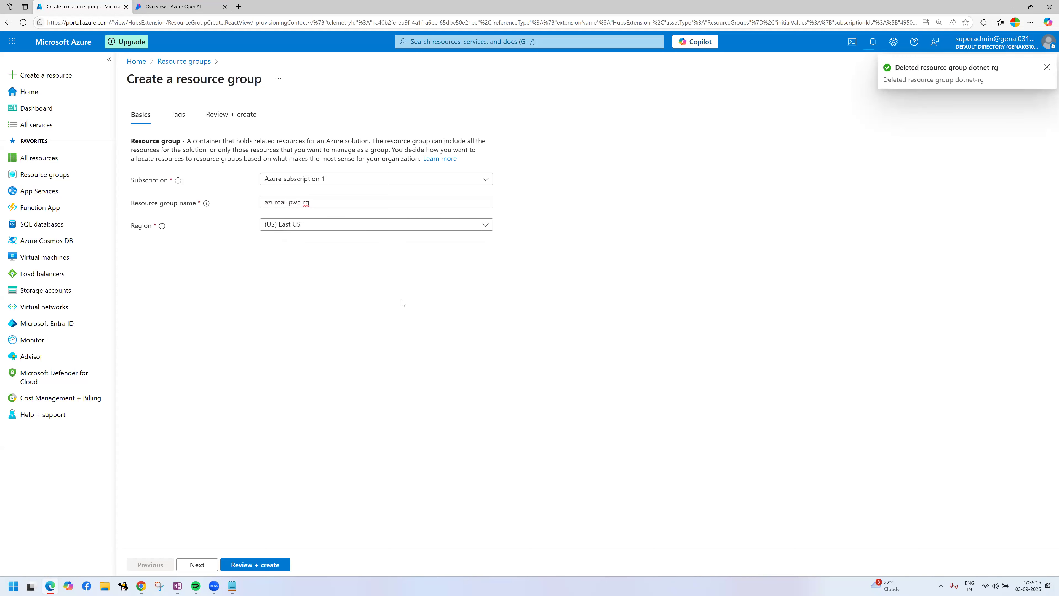
- Highlight the individual parts of the name azureai-pwc-rg to examine its naming convention
click(286, 202)
key(shift+Home)
double_click(295, 202)
double_click(308, 203)
click(554, 404)
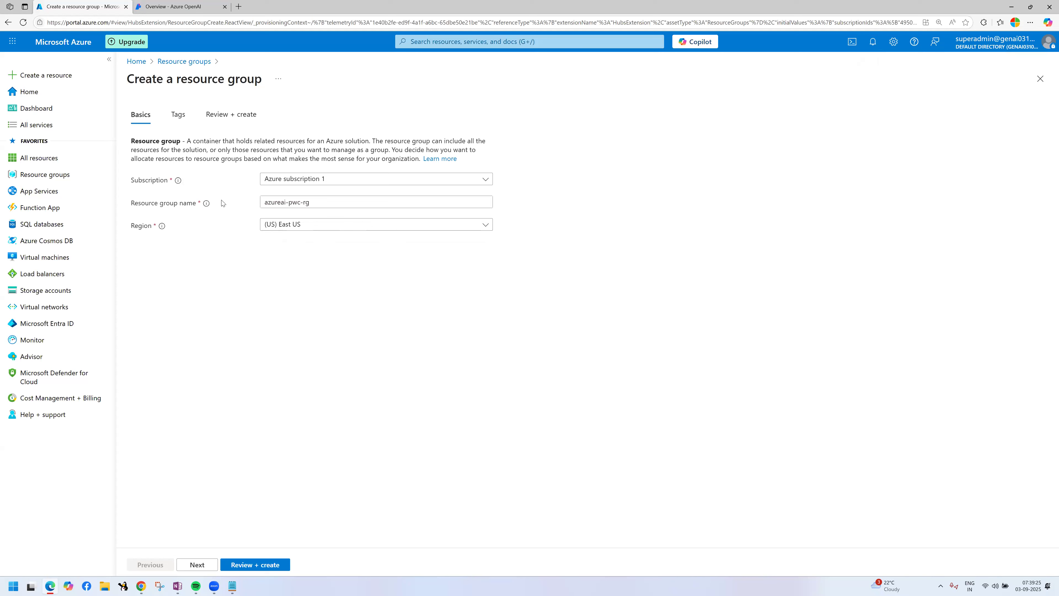
drag(134, 63, 332, 119)
mouse_move(258, 116)
mouse_down()
mouse_move(275, 188)
mouse_move(298, 195)
mouse_up()
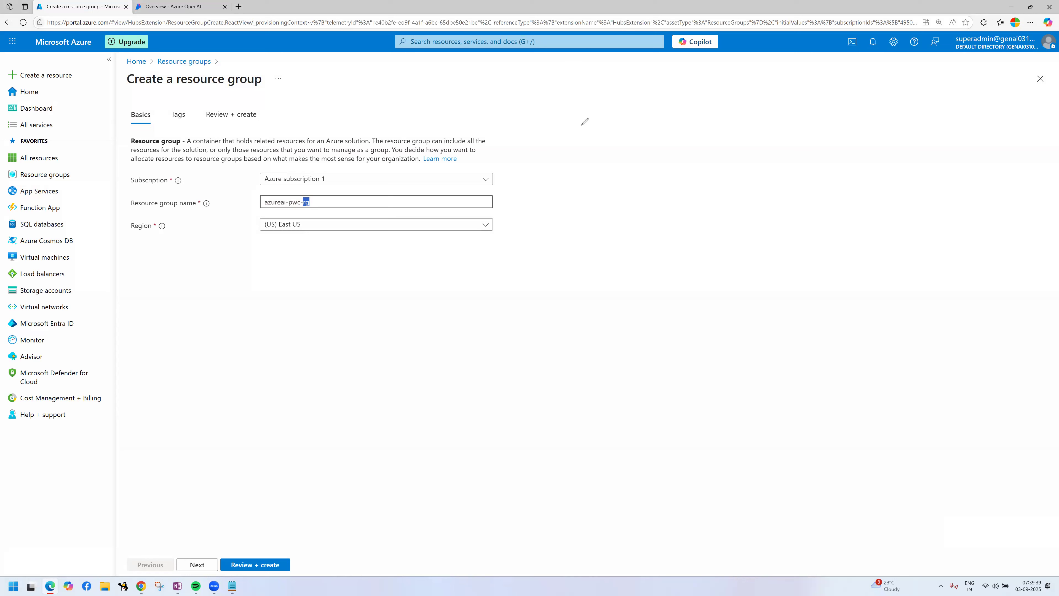
- Annotate the blank area beside the form with a handwritten red 140, a check mark, an underline and a downward arrow
click(596, 113)
drag(625, 103, 637, 129)
drag(638, 124, 640, 138)
drag(592, 104, 598, 145)
mouse_move(670, 102)
mouse_down()
mouse_move(692, 109)
mouse_move(679, 109)
mouse_up()
drag(704, 96, 743, 84)
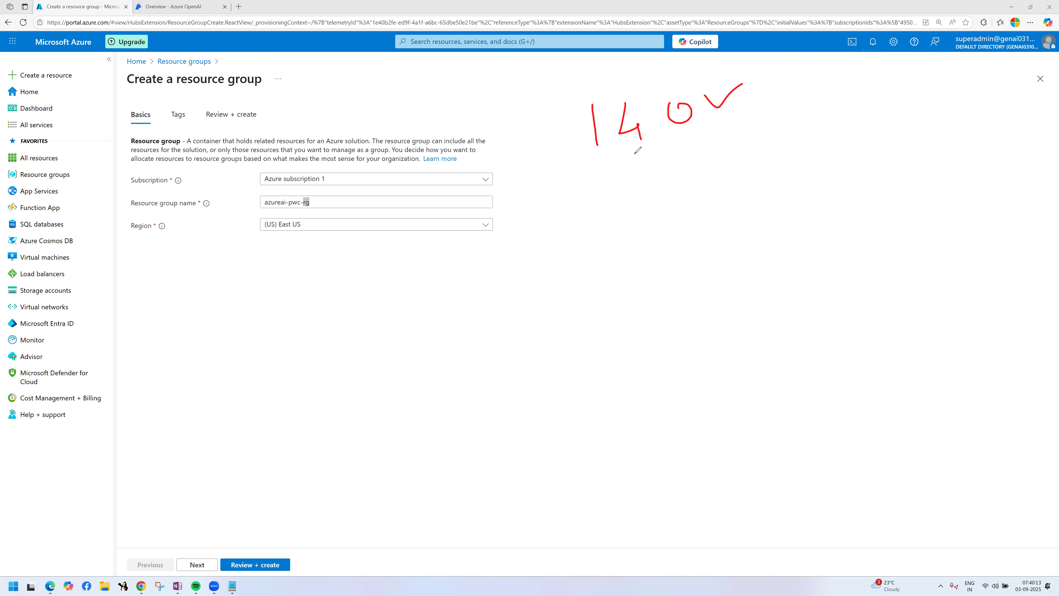
drag(594, 176, 705, 143)
drag(641, 167, 658, 215)
drag(637, 202, 684, 202)
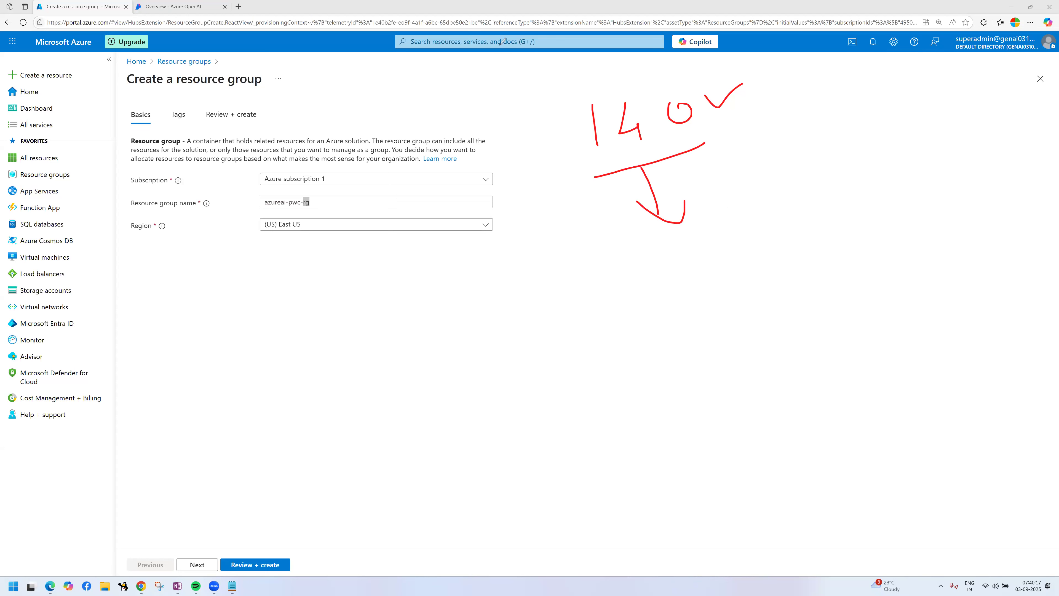
- Clear the drawn annotations and set the new resource group's region to (US) Central US
click(42, 341)
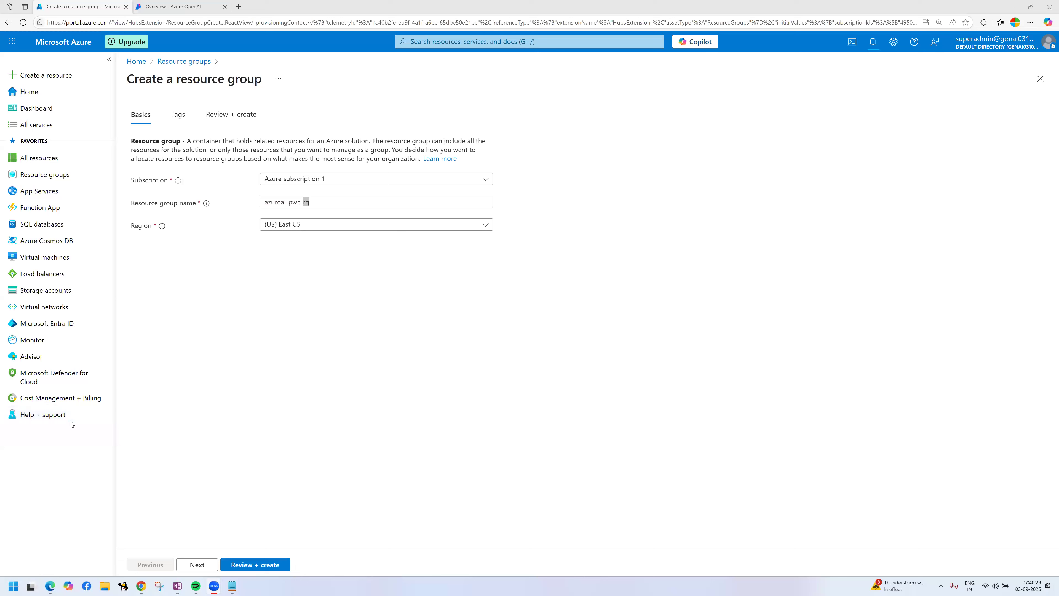
click(414, 227)
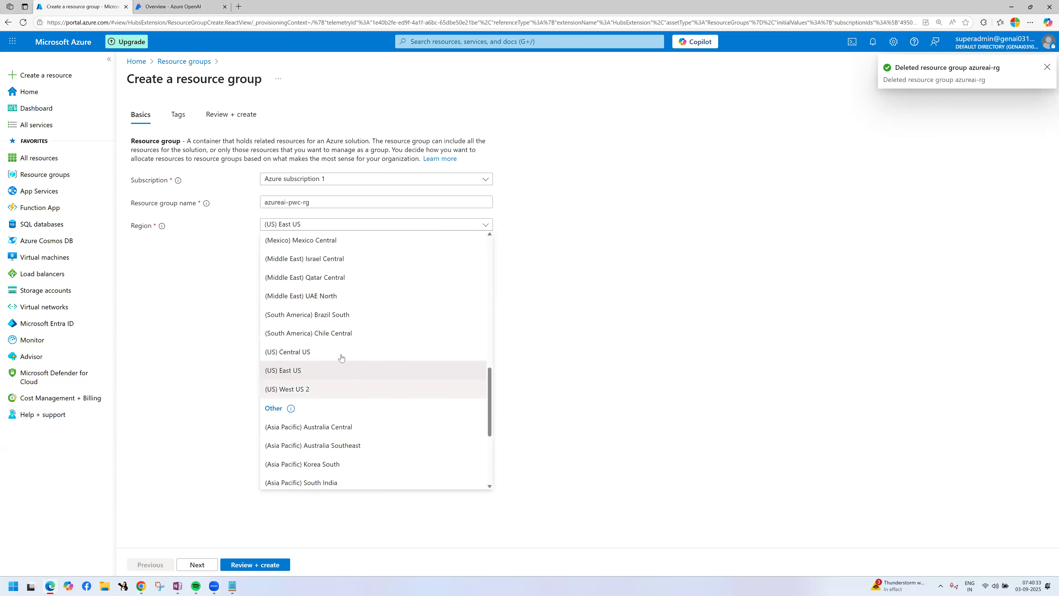
click(341, 355)
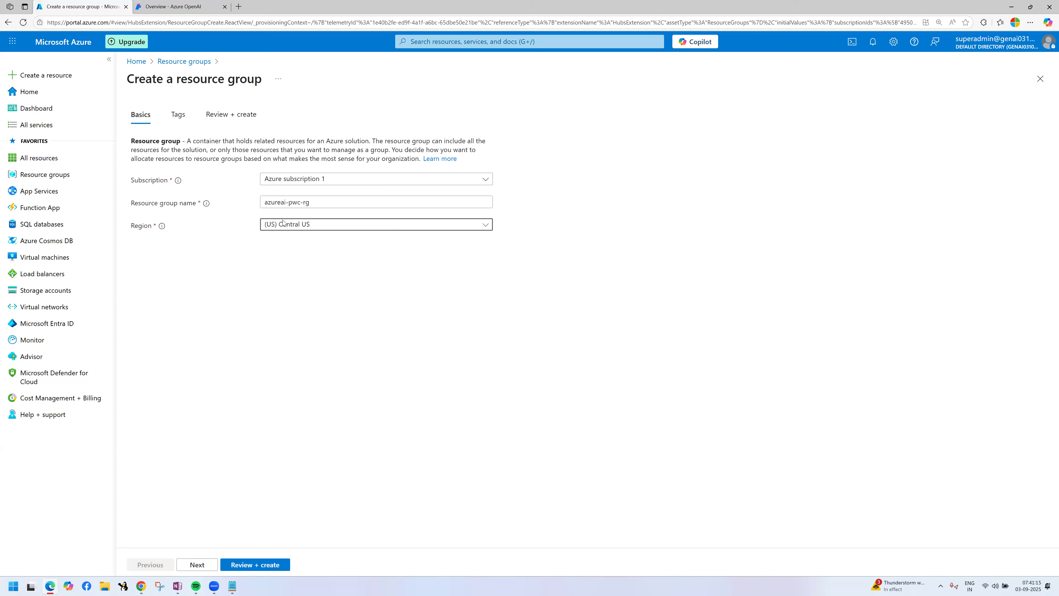
- Set the new resource group's region to (US) East US and continue to the tag settings
click(342, 227)
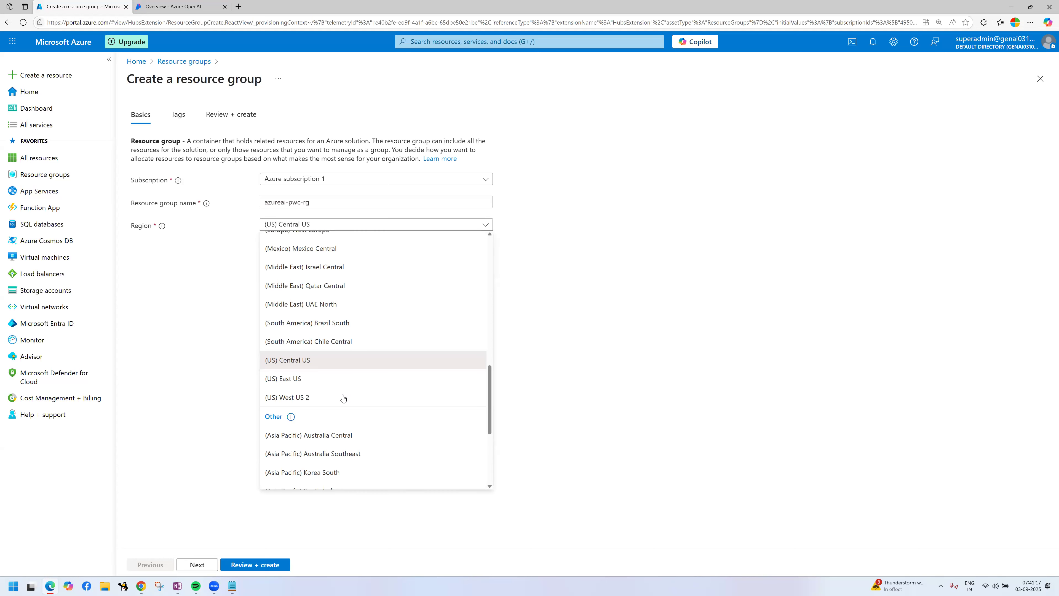
click(349, 380)
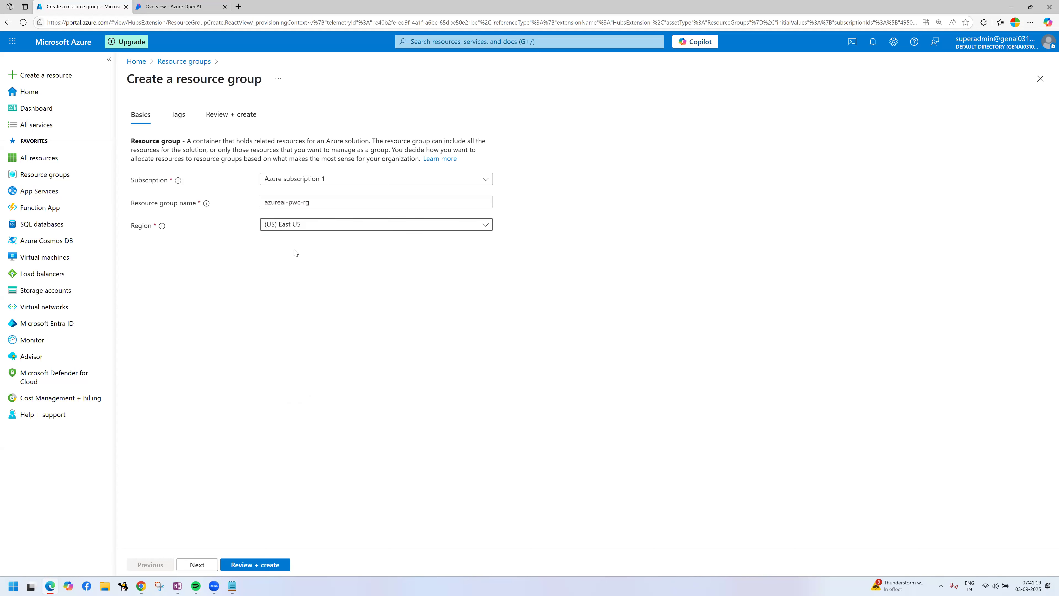
click(207, 565)
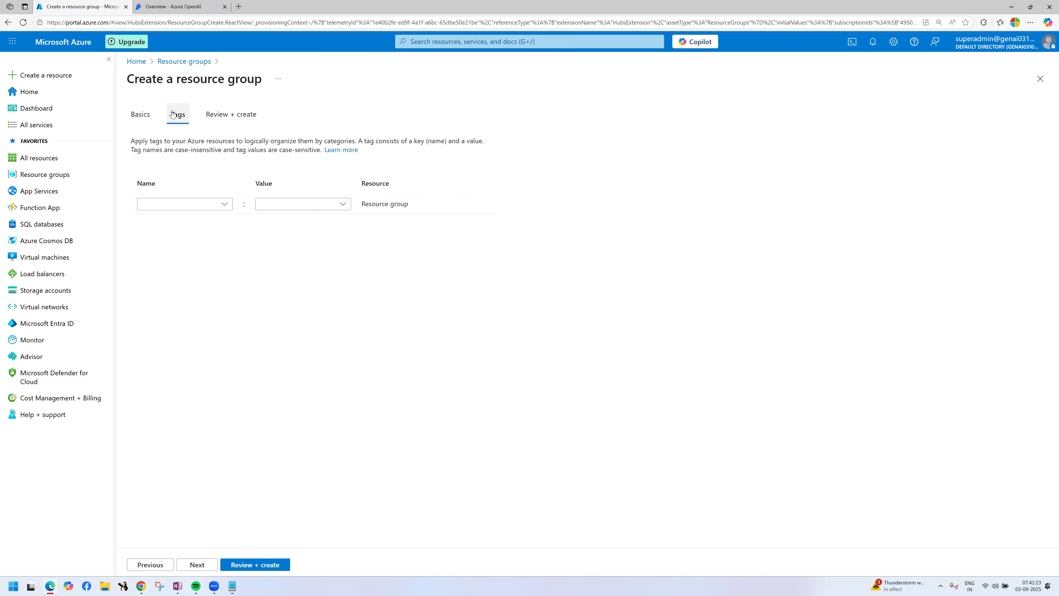
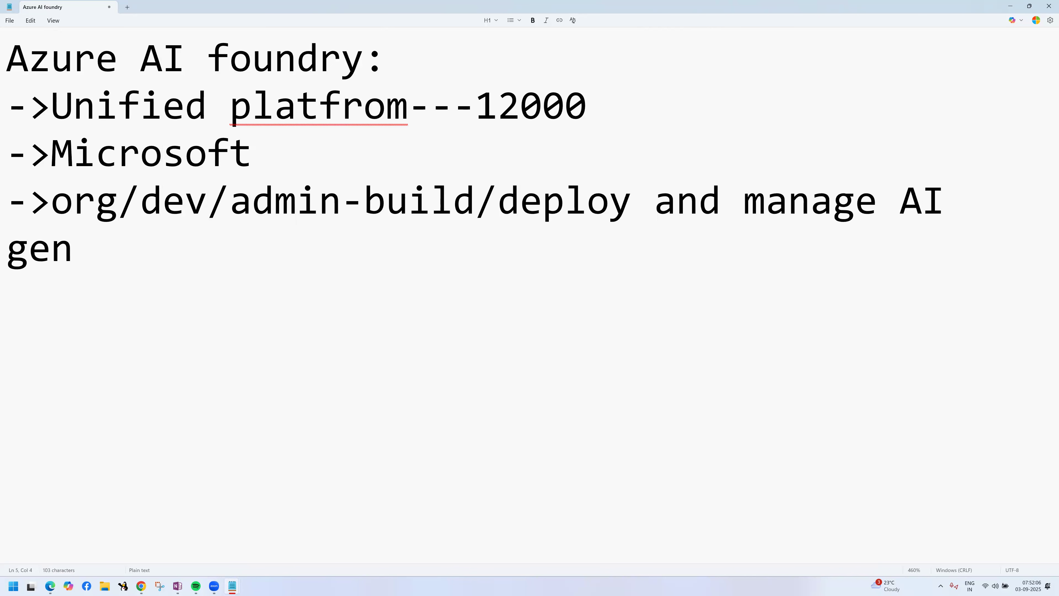
- In Notepad, complete the line "genAI/agent/Agentic ai" and add the line "->your application---Azure cloud" below it
text(/Agen)
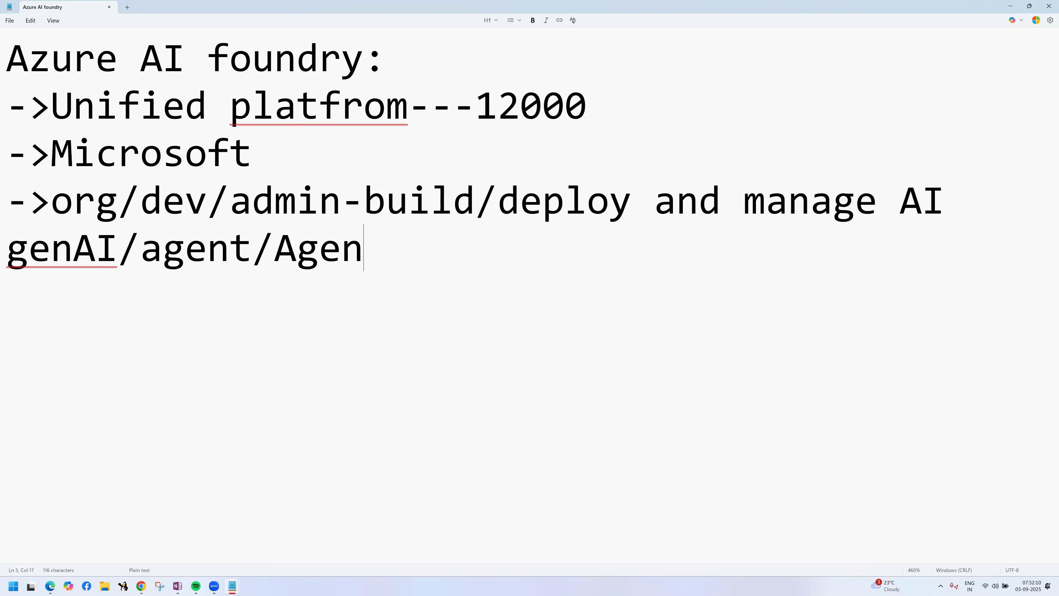
text(tic ai)
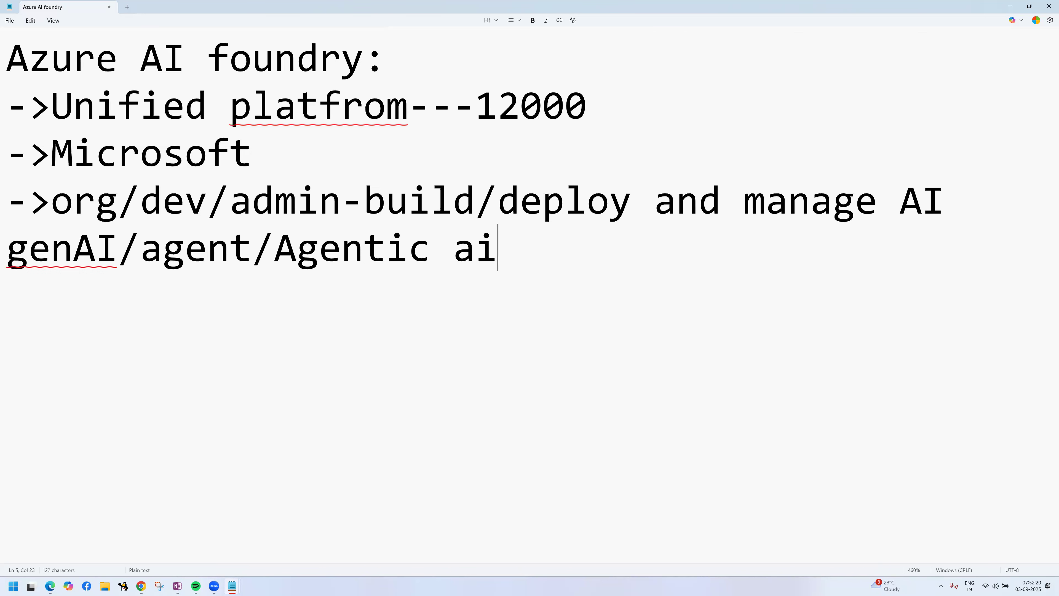
key(Return)
text(->your ap)
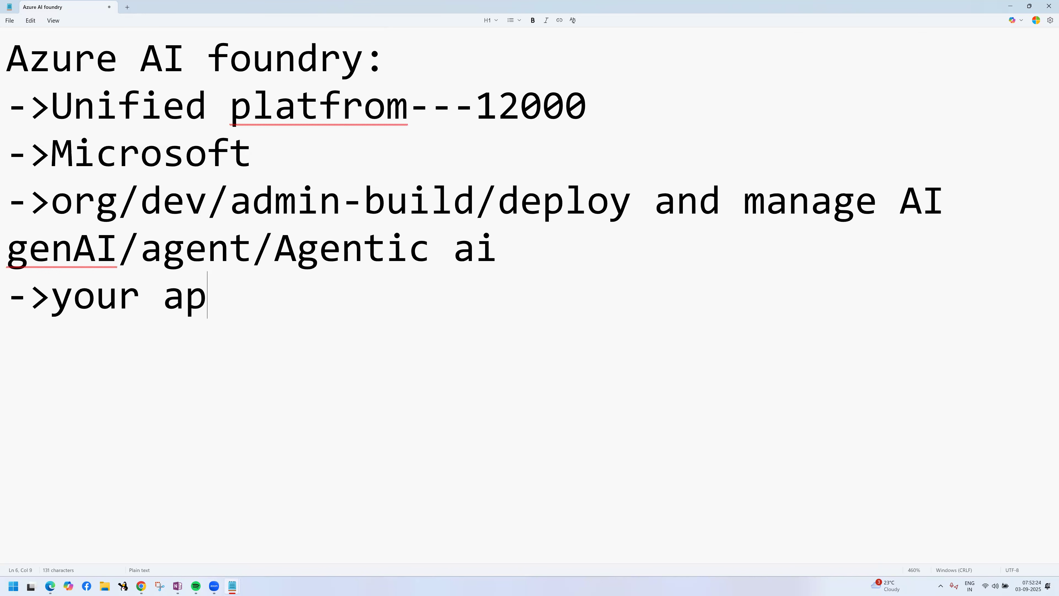
text(plication--)
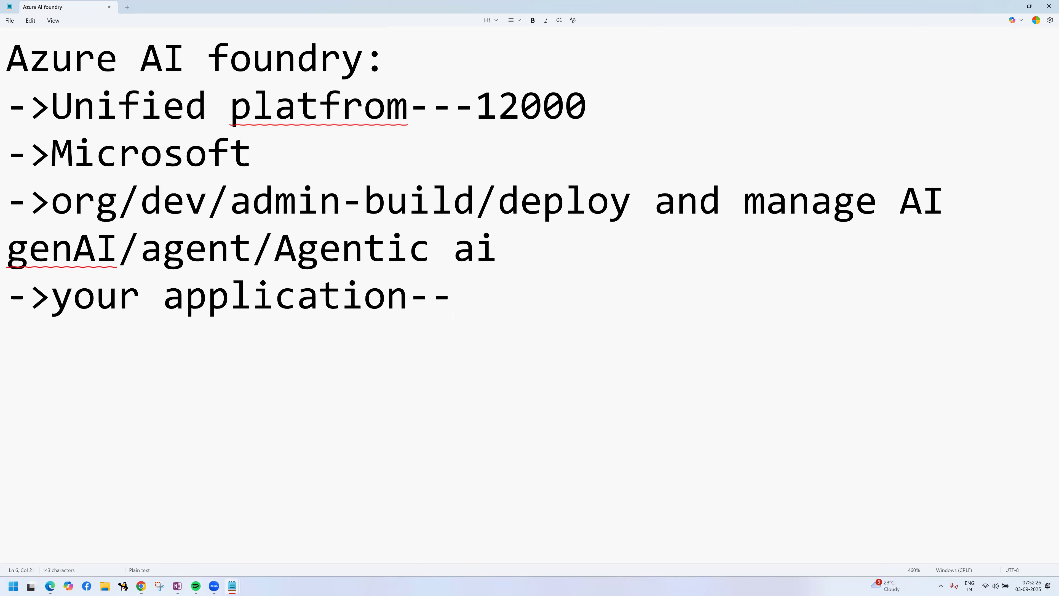
text(-Azure cloud)
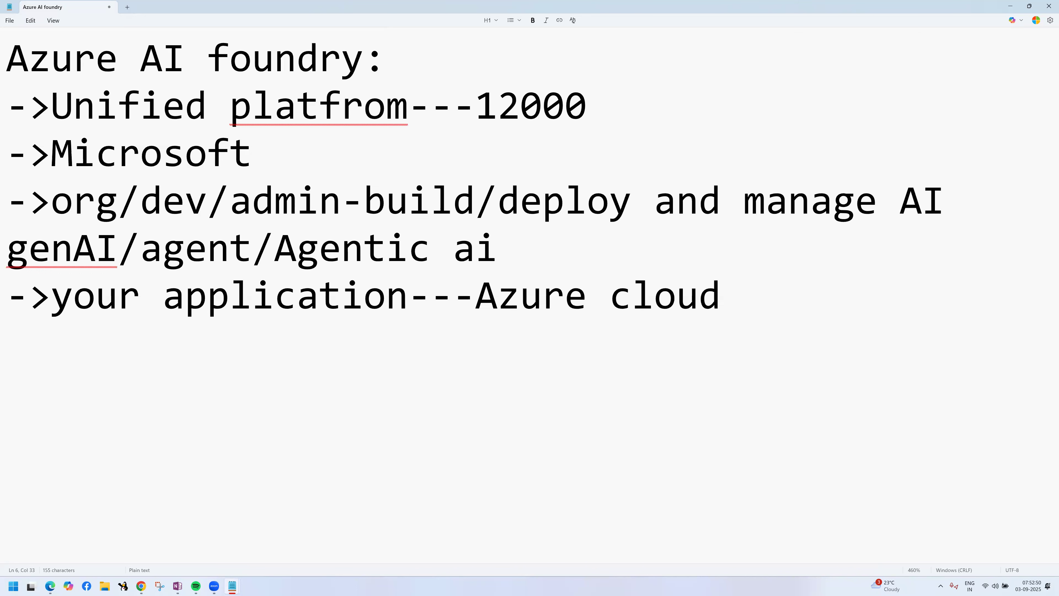
- Add the line "->enterprise prebuild- AI" at the end of the Azure AI foundry notes, followed by a line break
key(Return)
text(->ente)
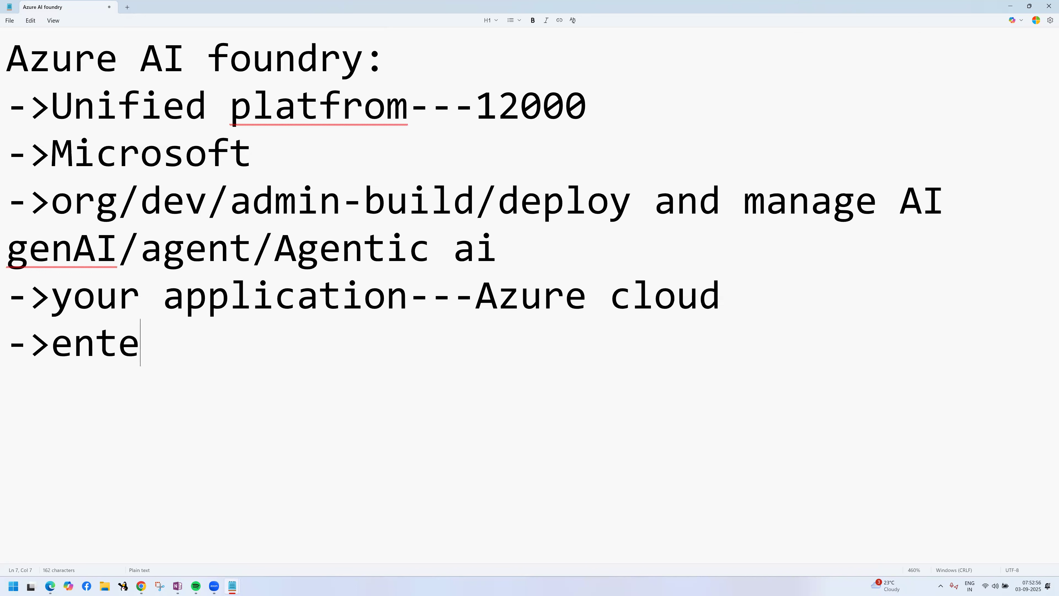
text(rprise buil)
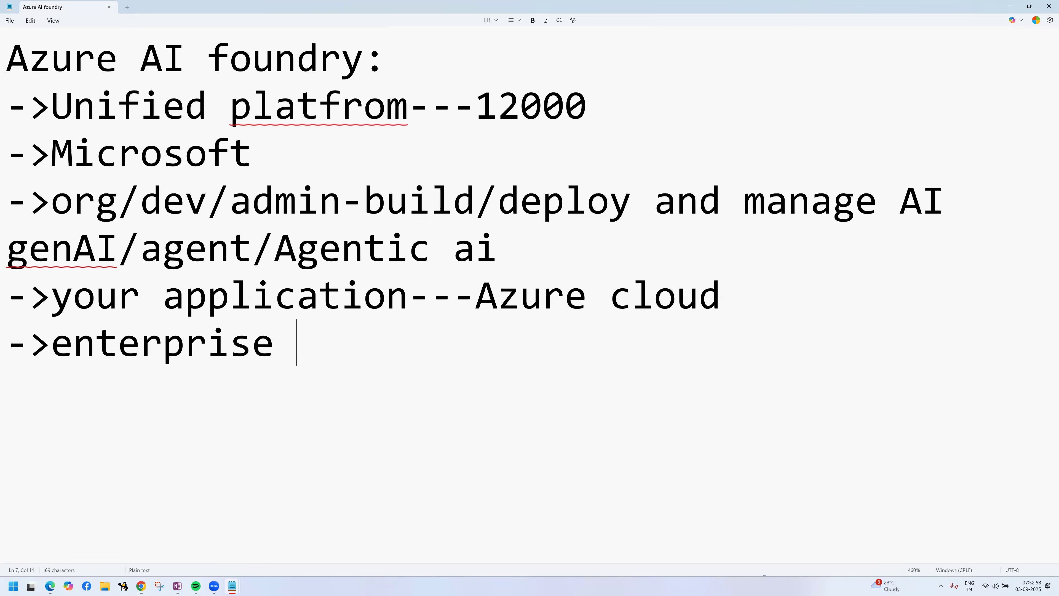
key(BackSpace)
key(BackSpace)
key(BackSpace)
key(BackSpace)
text(po)
key(BackSpace)
text(reb)
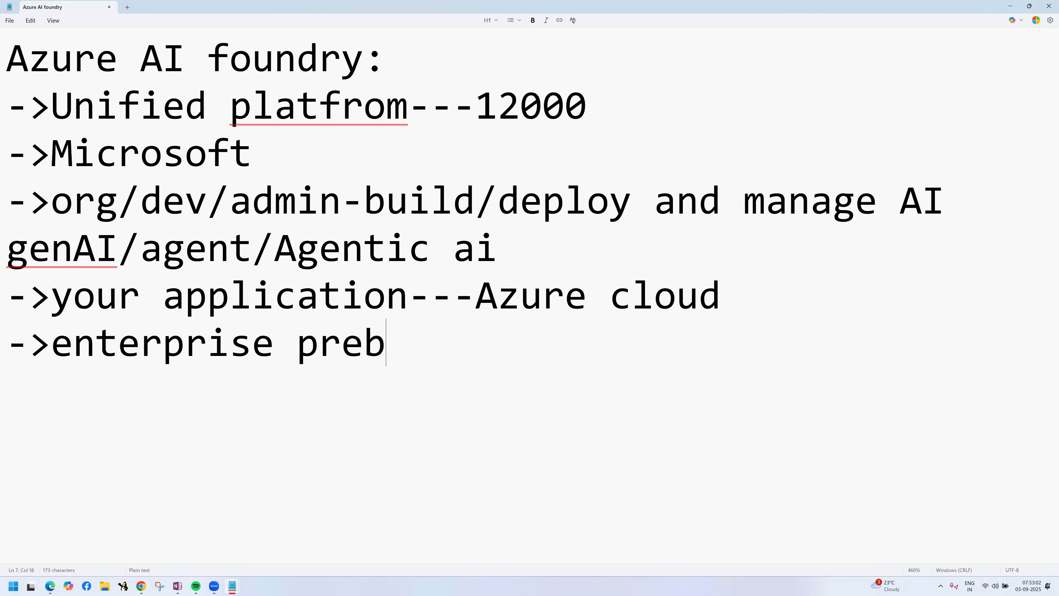
text(uild)
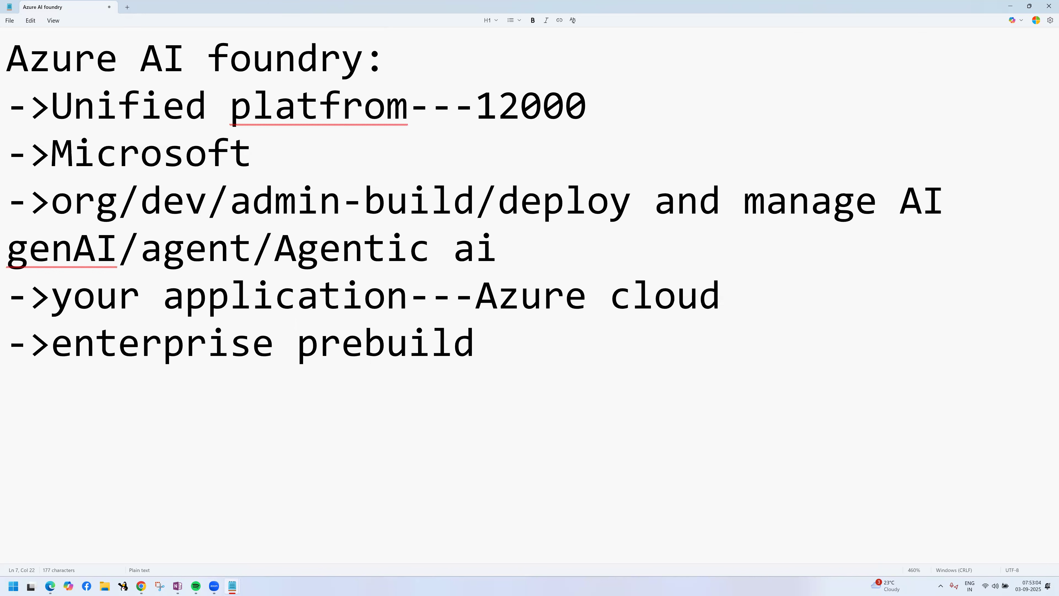
text(- AI)
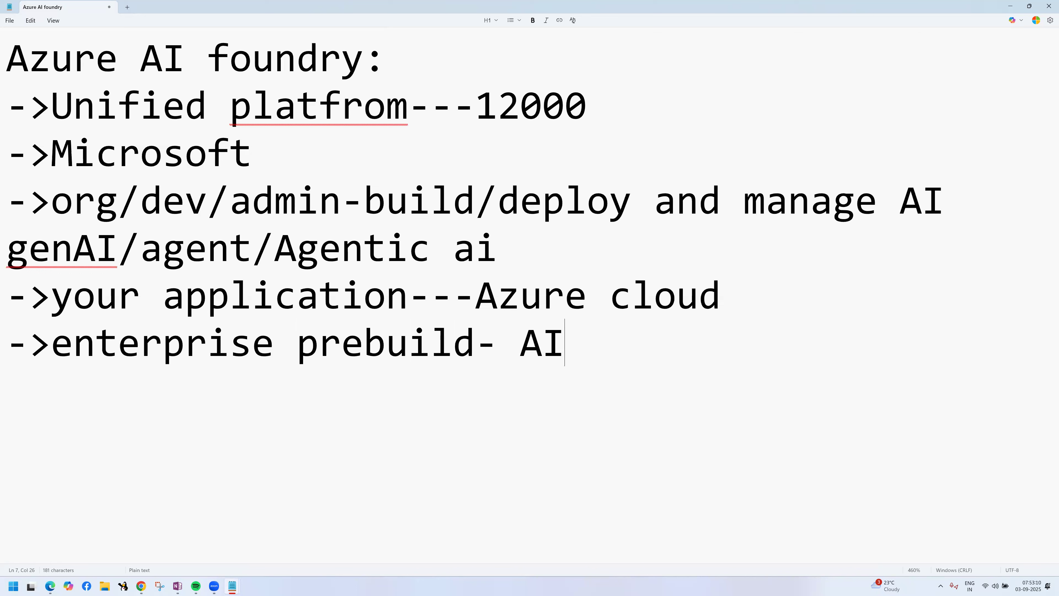
key(Return)
- Put the notes away, return to the Azure portal and start creating an Azure AI Foundry resource
key(Up)
key(Up)
key(shift+F10)
click(1012, 7)
click(1013, 8)
click(285, 111)
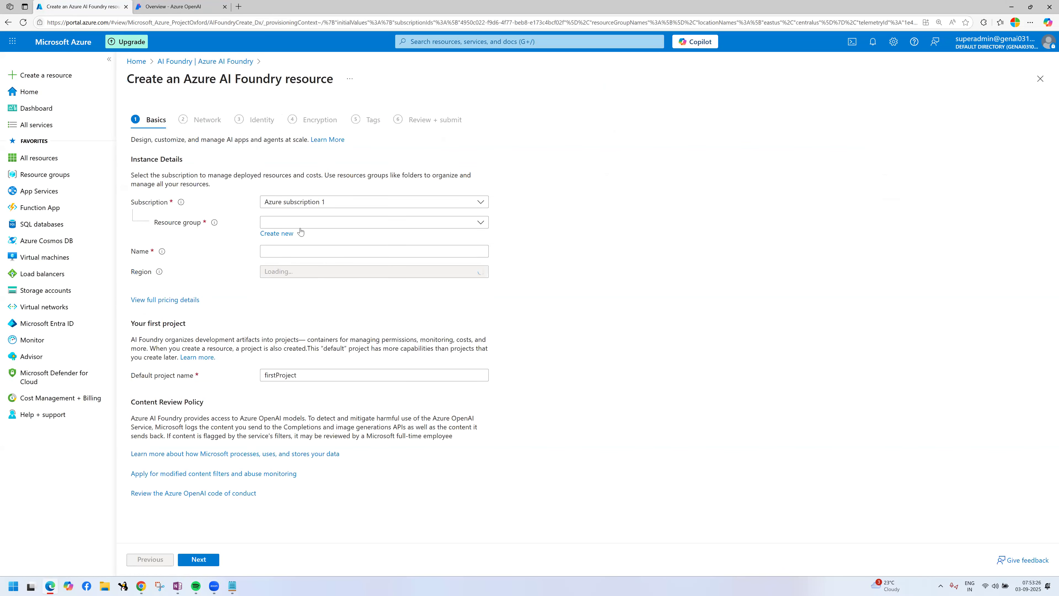
- Assign the Foundry resource to the resource group azureai-pwc-rg and name it myazureaifoundry, keeping East US as its region
click(302, 224)
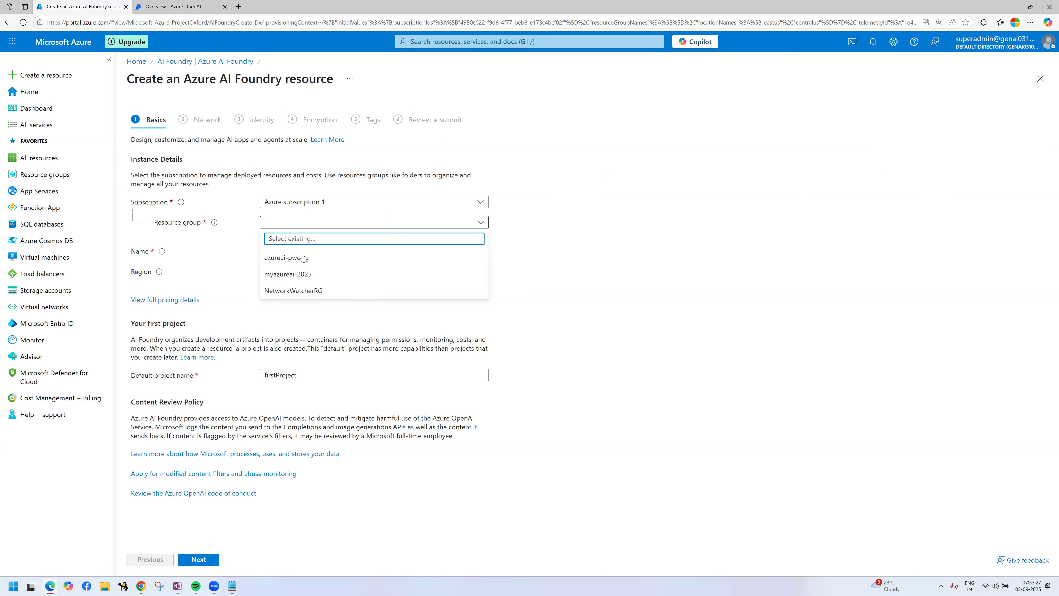
click(286, 258)
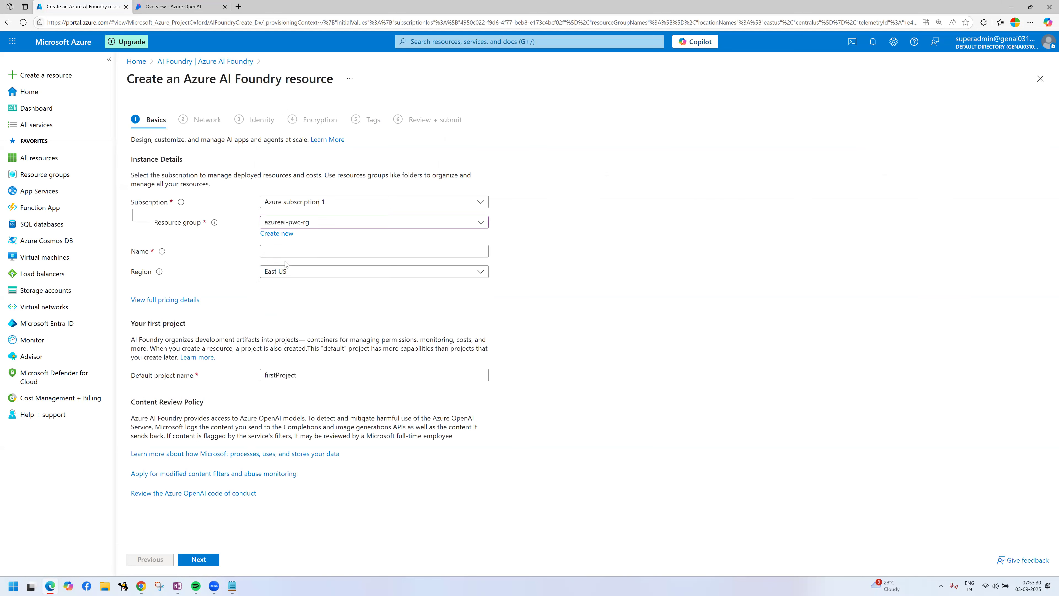
click(302, 253)
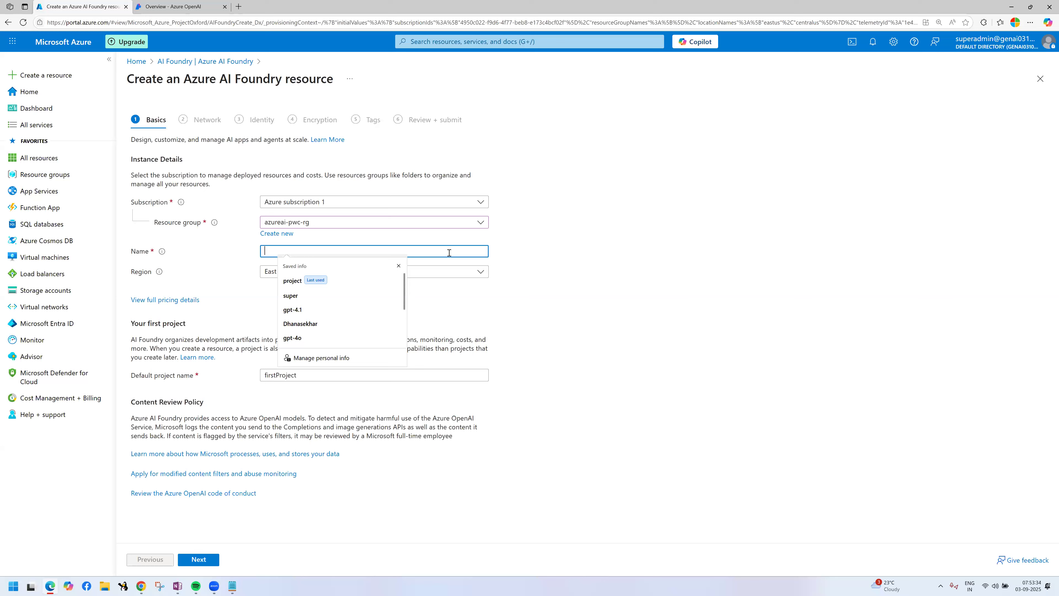
text(myazurea)
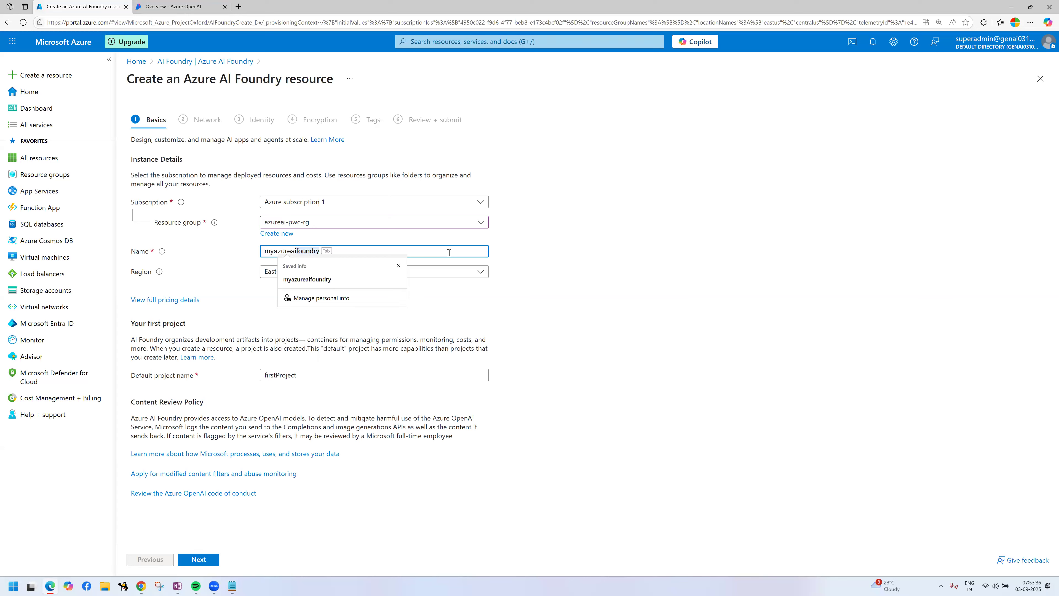
text(ifound)
key(BackSpace)
text(ry)
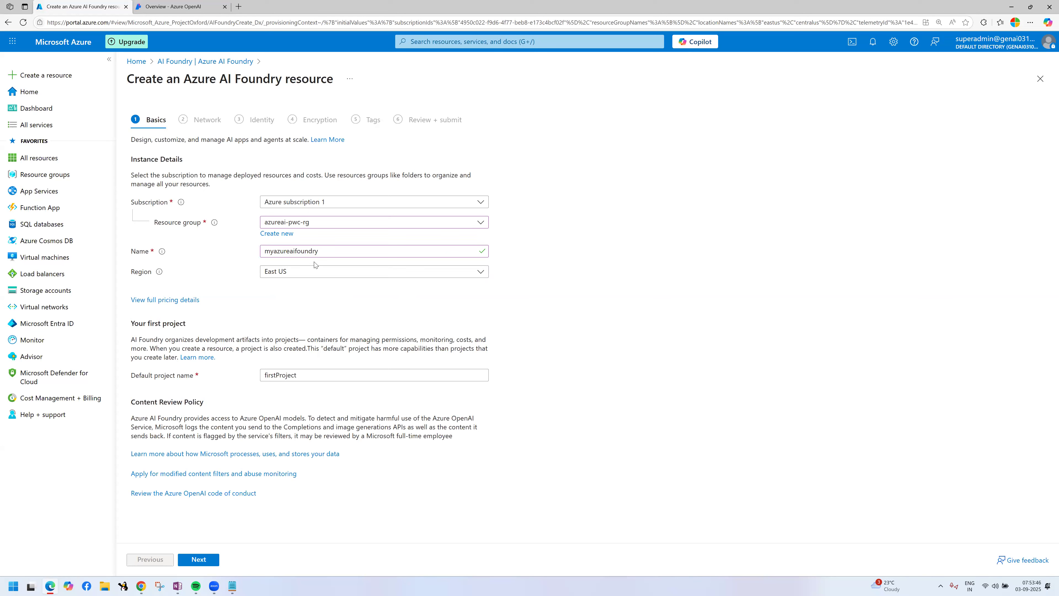
click(313, 277)
click(314, 277)
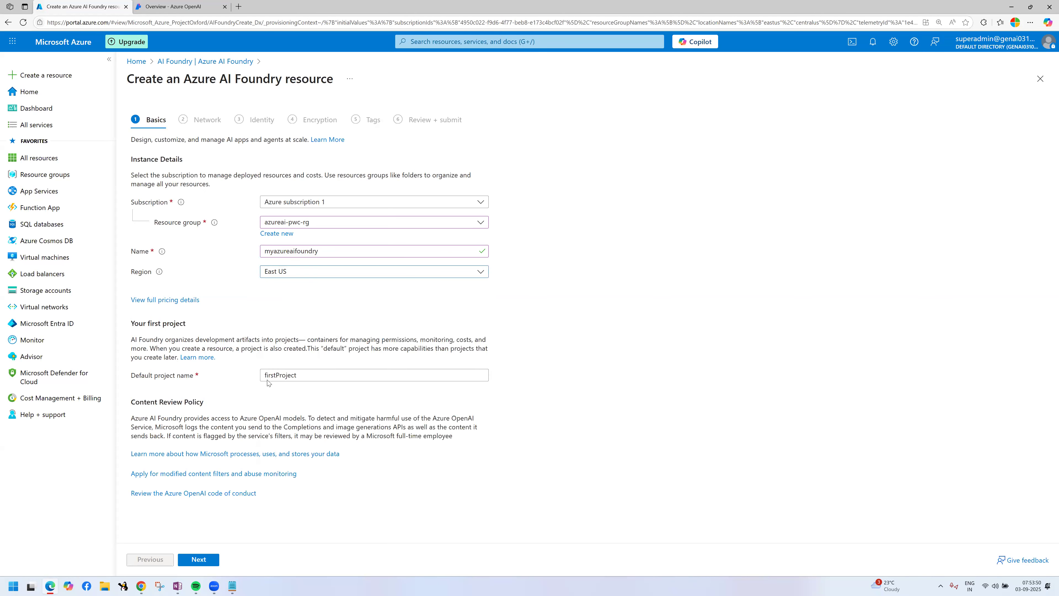
- Outline the default project name field, replace its value with pwc-ai-project1 and check the parts of the name
mouse_move(119, 363)
mouse_down()
mouse_move(158, 380)
mouse_move(518, 391)
mouse_up()
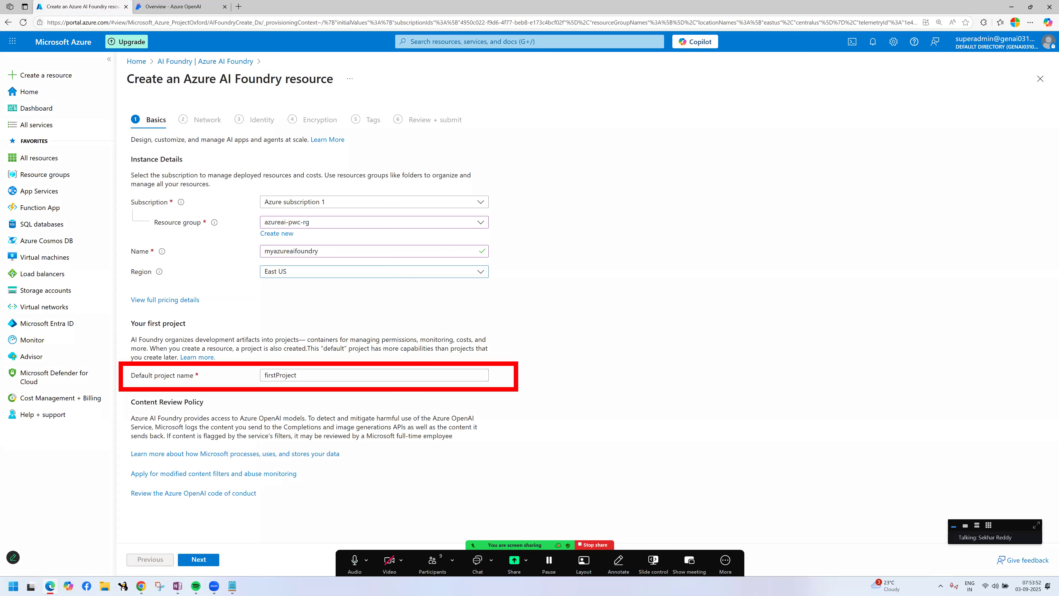
mouse_move(269, 377)
mouse_down()
mouse_move(308, 380)
mouse_move(247, 379)
mouse_up()
key(Escape)
key(BackSpace)
text(pwc)
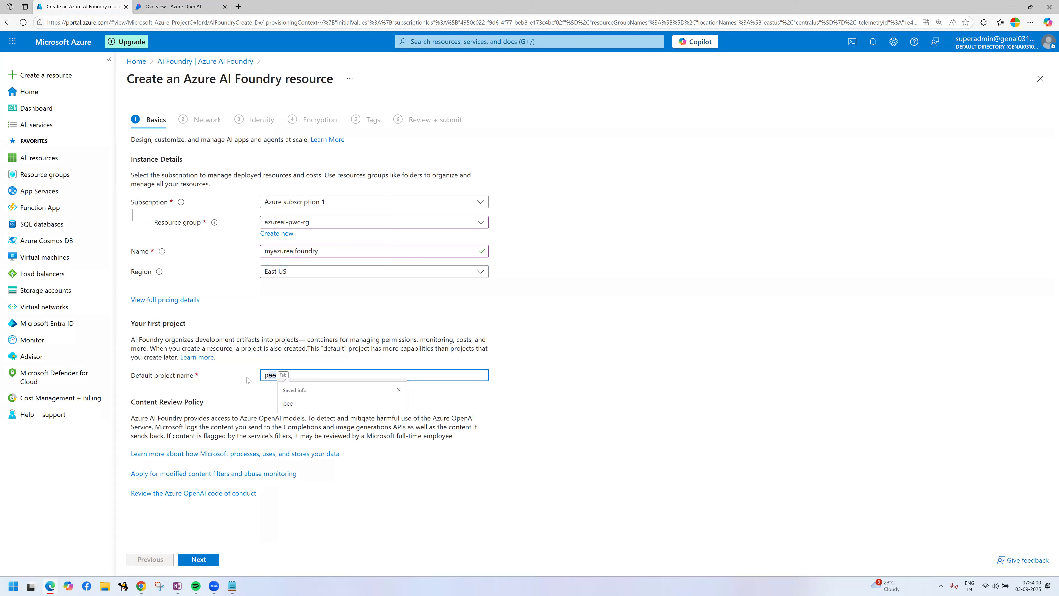
text(-)
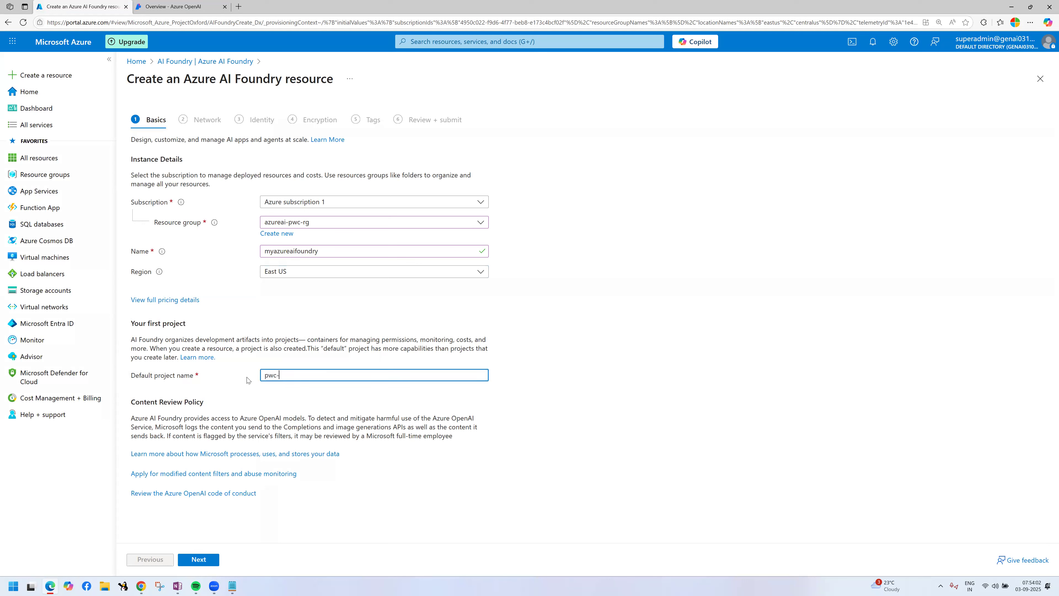
text(ai-project1)
click(633, 313)
double_click(272, 376)
click(279, 377)
click(319, 378)
click(701, 364)
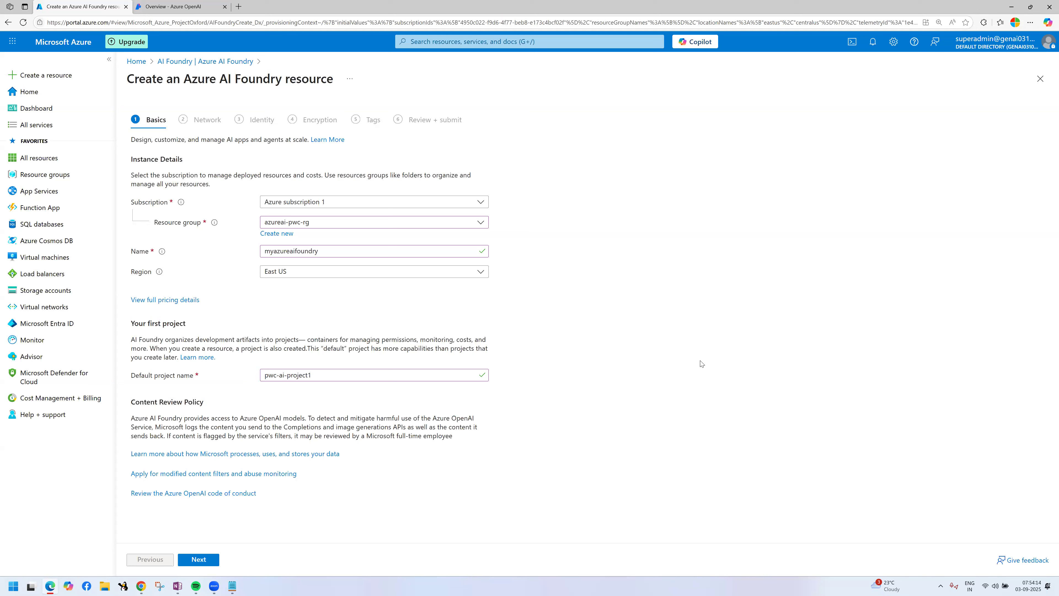
- Outline the three inbound access options in the network settings and continue to the identity settings with all networks allowed
click(199, 560)
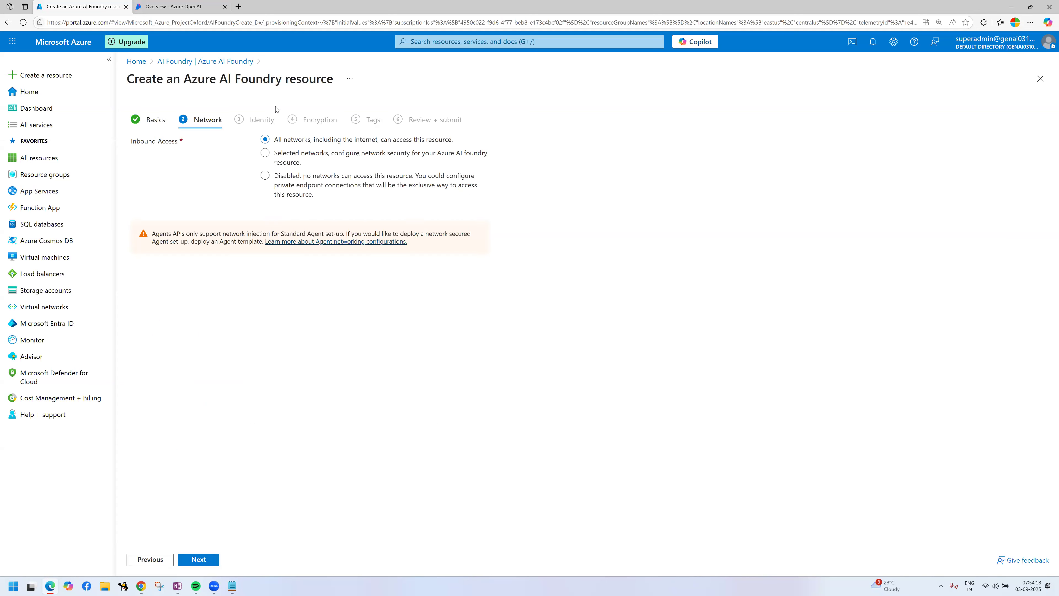
key(ctrl+2)
drag(256, 130, 497, 148)
mouse_move(255, 145)
mouse_down()
mouse_move(375, 171)
mouse_move(499, 179)
mouse_move(498, 168)
mouse_up()
drag(254, 160, 511, 218)
drag(284, 142, 460, 143)
click(664, 261)
click(198, 560)
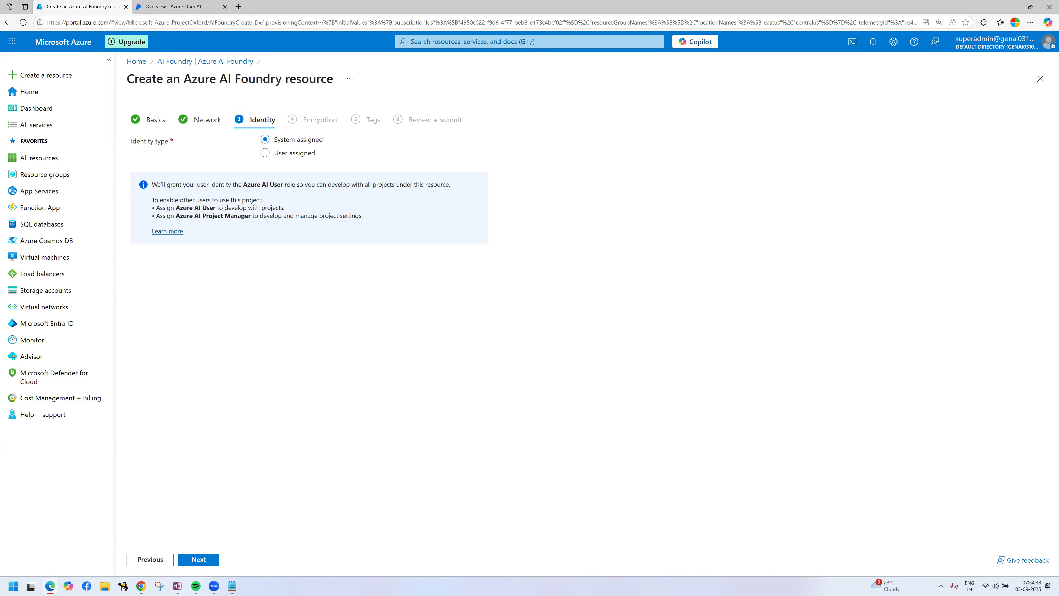
- Annotate the blank area beside the identity options with a circled 1 and the lines "System managed Identity" and "User namaged Identity"
mouse_move(580, 177)
mouse_down()
mouse_move(593, 208)
mouse_move(626, 206)
mouse_move(579, 163)
mouse_up()
key(t)
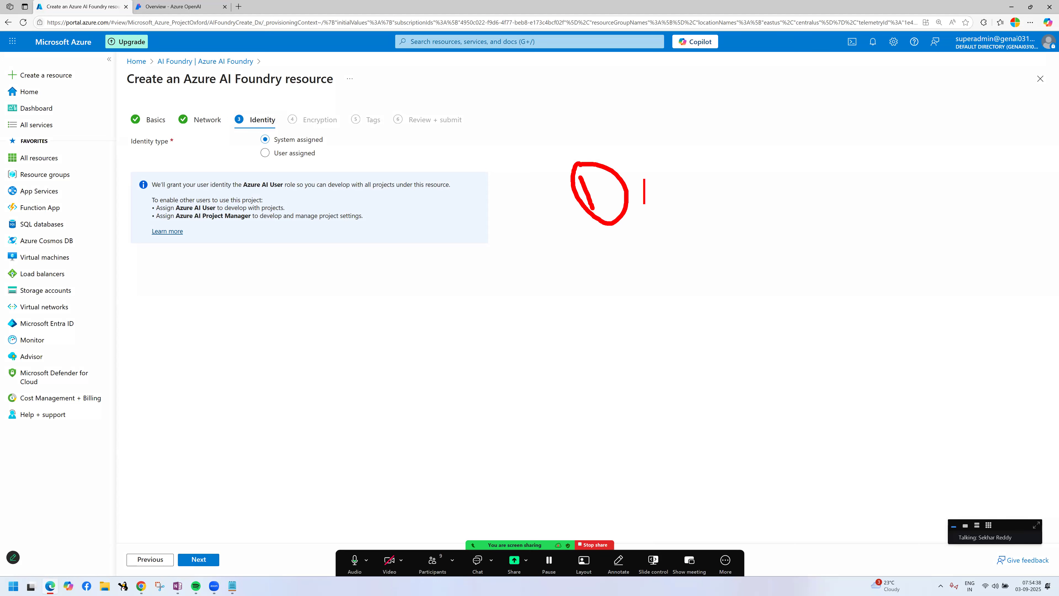
click(645, 179)
text(System managed Identity)
key(Return)
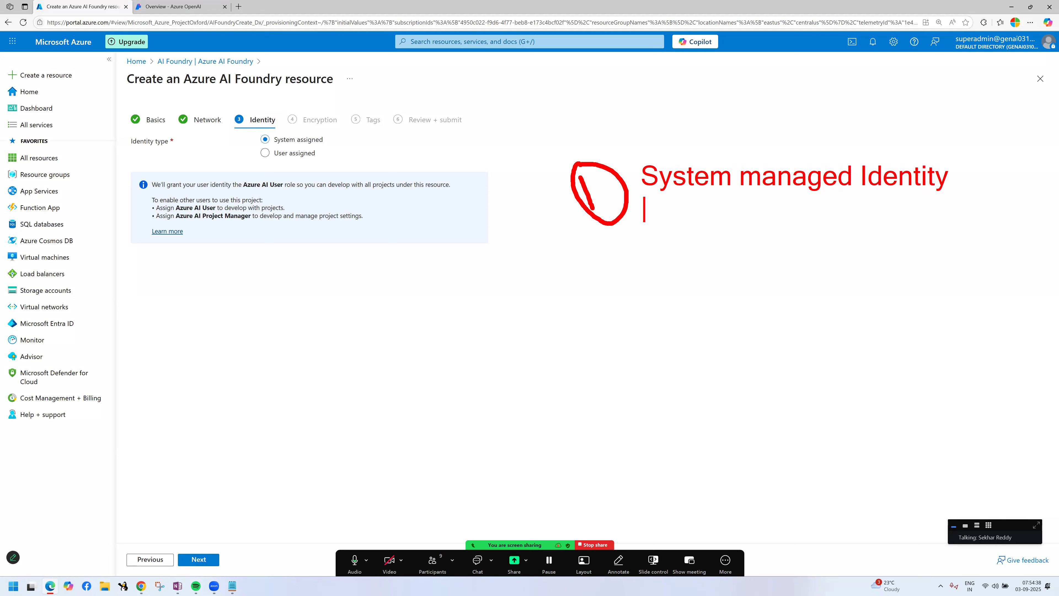
text(User namaged I)
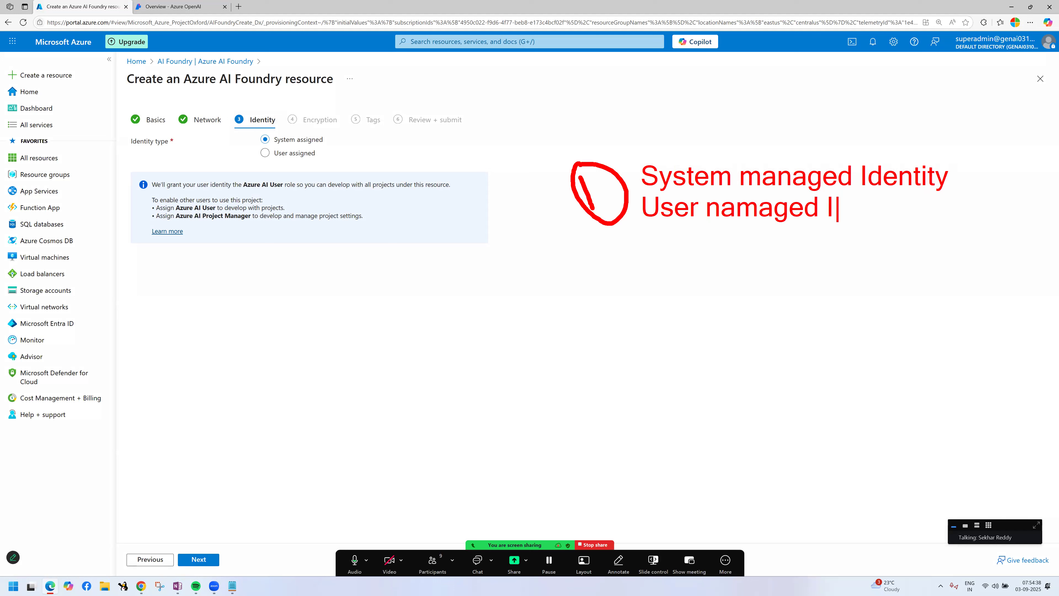
text(dentity)
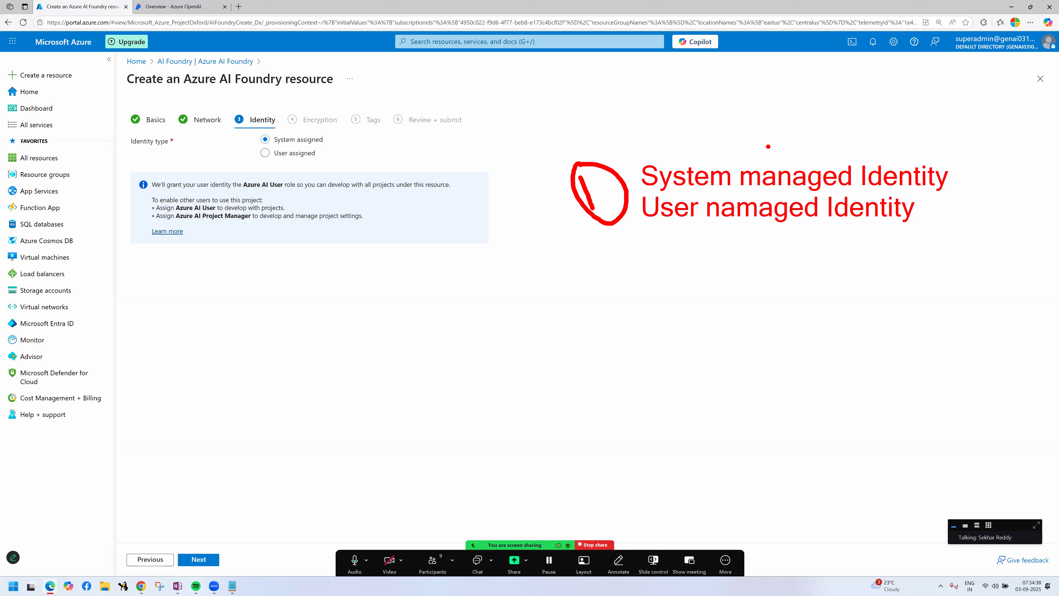
- Underline "System managed" in the annotation and draw an arrow from it up to a small circled mark
drag(644, 184, 789, 187)
mouse_move(731, 157)
mouse_down()
mouse_move(797, 96)
mouse_move(833, 100)
mouse_move(814, 123)
mouse_up()
mouse_move(863, 68)
mouse_down()
mouse_move(897, 75)
mouse_move(867, 66)
mouse_up()
mouse_move(859, 101)
mouse_down()
mouse_move(875, 82)
mouse_move(756, 146)
mouse_up()
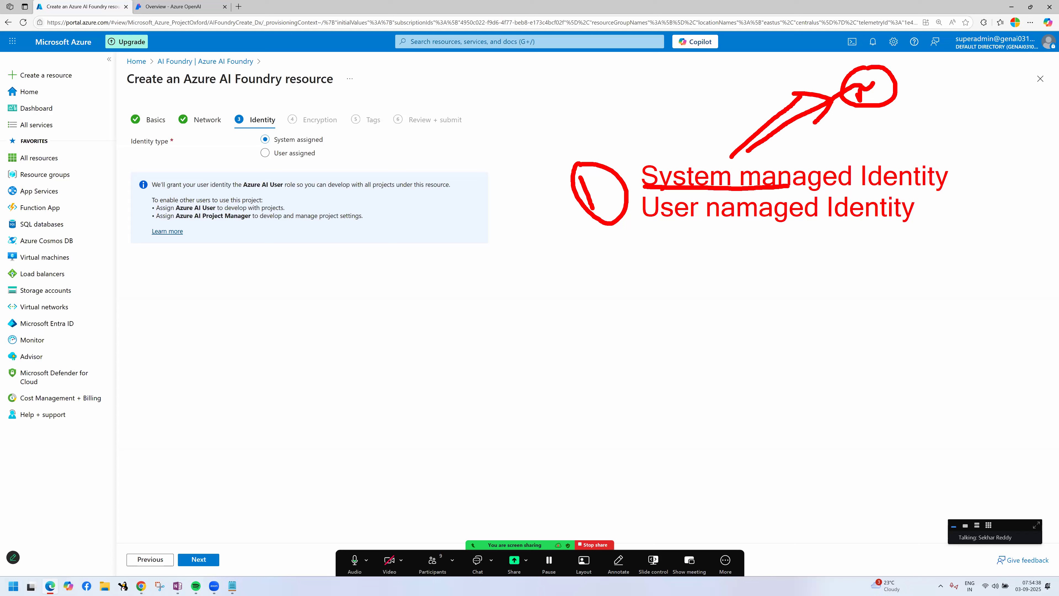
- Draw an arrow up from the start of "System managed Identity" and handwrite "MS" with an underline beside its tip
drag(683, 165, 684, 110)
mouse_move(672, 116)
mouse_down()
mouse_move(703, 122)
mouse_move(717, 81)
mouse_move(732, 93)
mouse_up()
drag(739, 77, 722, 105)
- Underline "User namaged Identity" and draw a line down from it to a box containing two short strokes
drag(657, 229, 916, 244)
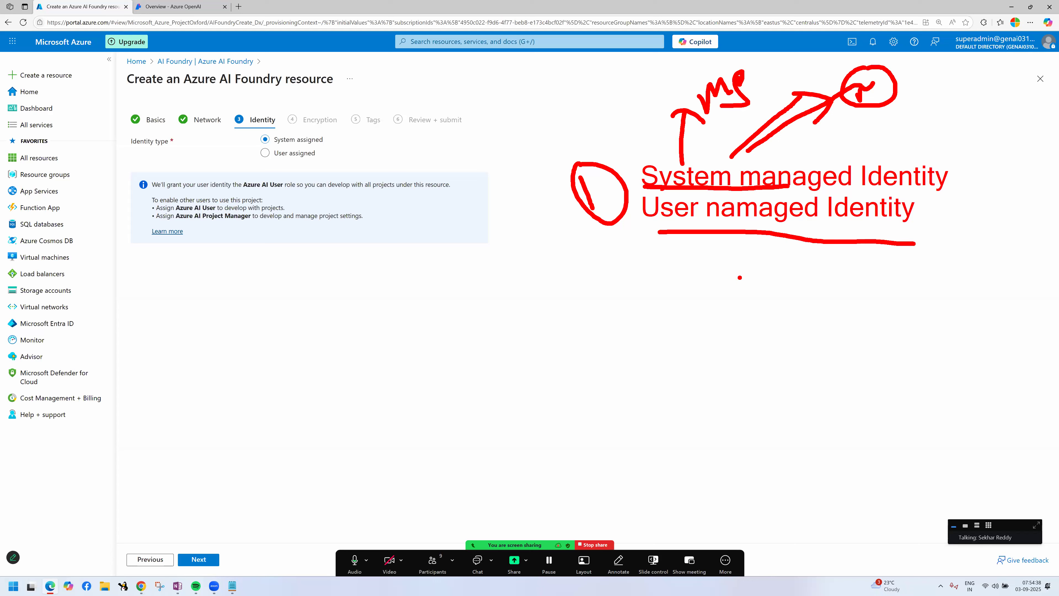
mouse_move(744, 245)
mouse_down()
mouse_move(746, 292)
mouse_move(709, 317)
mouse_move(747, 297)
mouse_up()
drag(749, 321, 792, 313)
drag(776, 332, 787, 332)
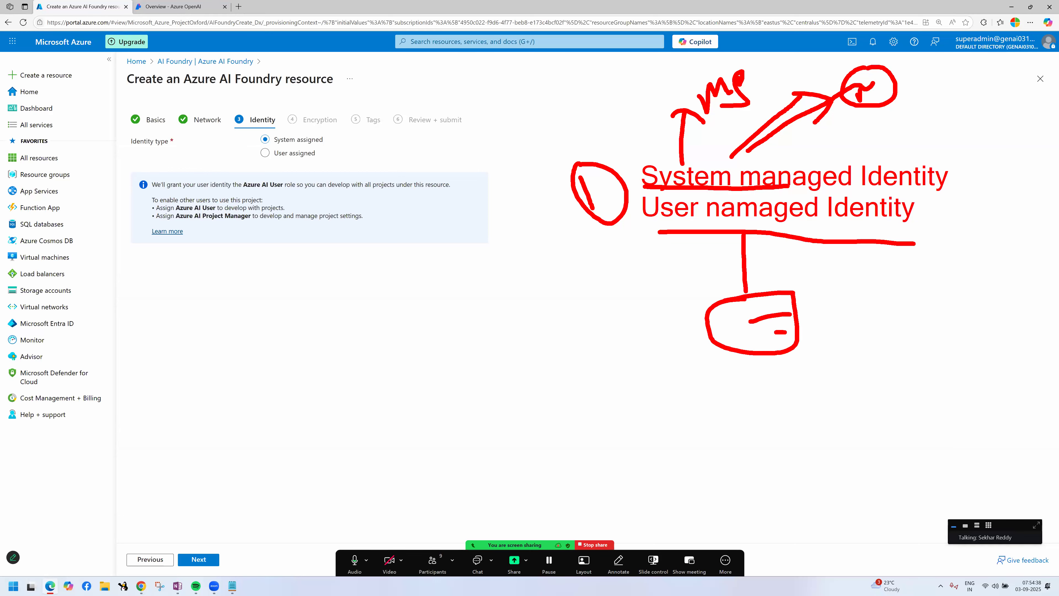
- Draw a small circled mark below the role information box and connect it to the drawn box and the "System managed Identity" line
mouse_move(384, 338)
mouse_down()
mouse_move(392, 394)
mouse_move(383, 338)
mouse_move(384, 377)
mouse_up()
mouse_move(391, 359)
mouse_down()
mouse_move(398, 367)
mouse_move(397, 353)
mouse_move(377, 378)
mouse_move(403, 358)
mouse_move(706, 319)
mouse_move(644, 305)
mouse_move(317, 169)
mouse_move(299, 91)
mouse_move(419, 105)
mouse_move(646, 157)
mouse_move(662, 173)
mouse_up()
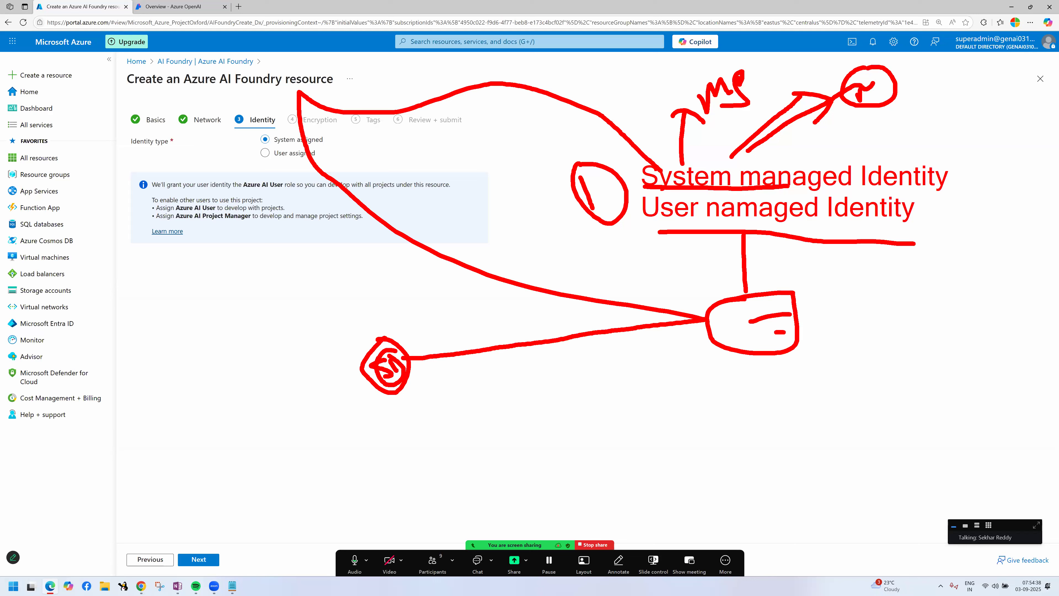
mouse_move(685, 217)
mouse_down()
mouse_move(687, 264)
mouse_move(417, 342)
mouse_move(438, 348)
mouse_up()
mouse_move(373, 367)
mouse_down()
mouse_move(423, 427)
mouse_move(644, 276)
mouse_up()
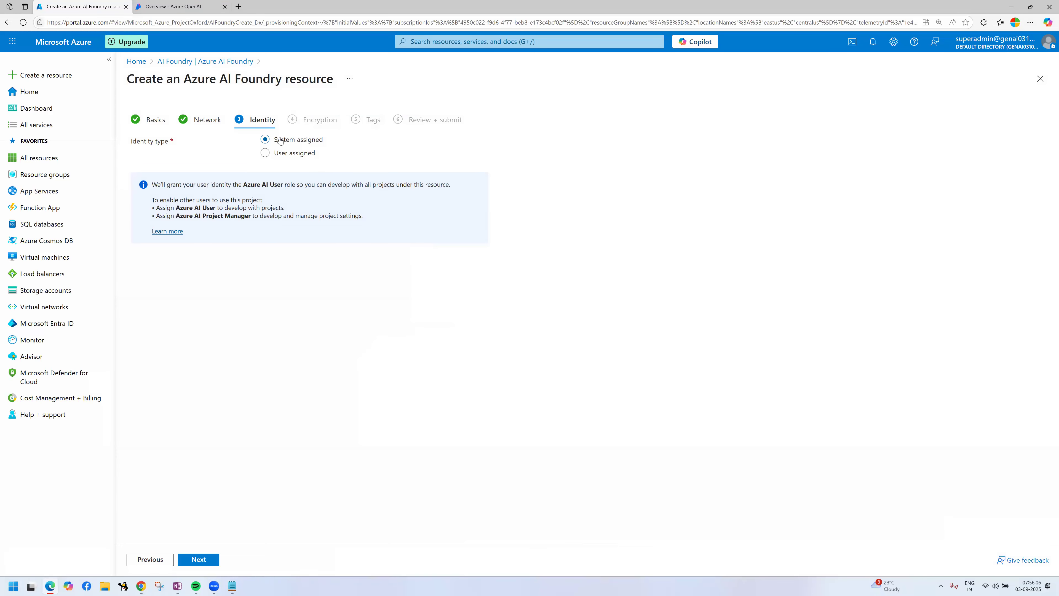
- Keep the System assigned identity and the default encryption without a customer-managed key, and continue to the tags
drag(287, 140, 324, 140)
click(755, 258)
click(208, 558)
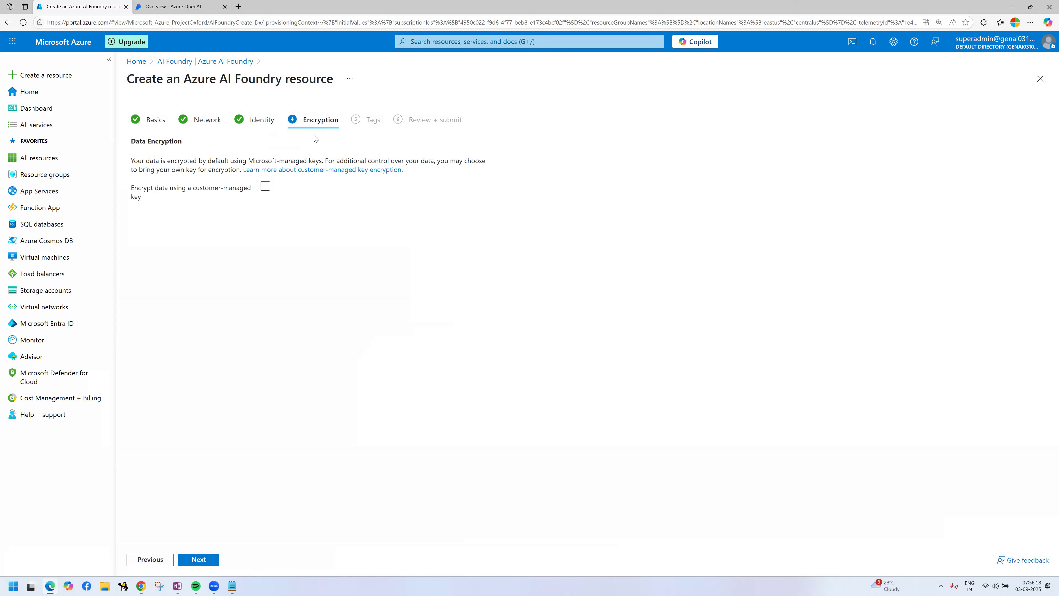
click(208, 561)
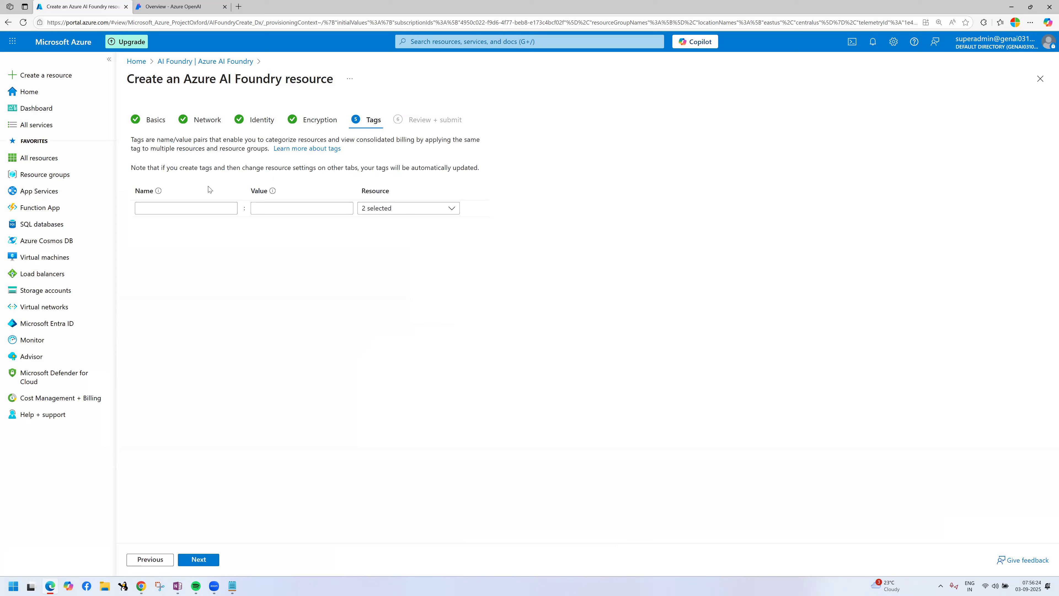
- Add an Application tag with the value Azure AI and a client tag with the suggested person's name
click(190, 208)
click(172, 226)
click(279, 226)
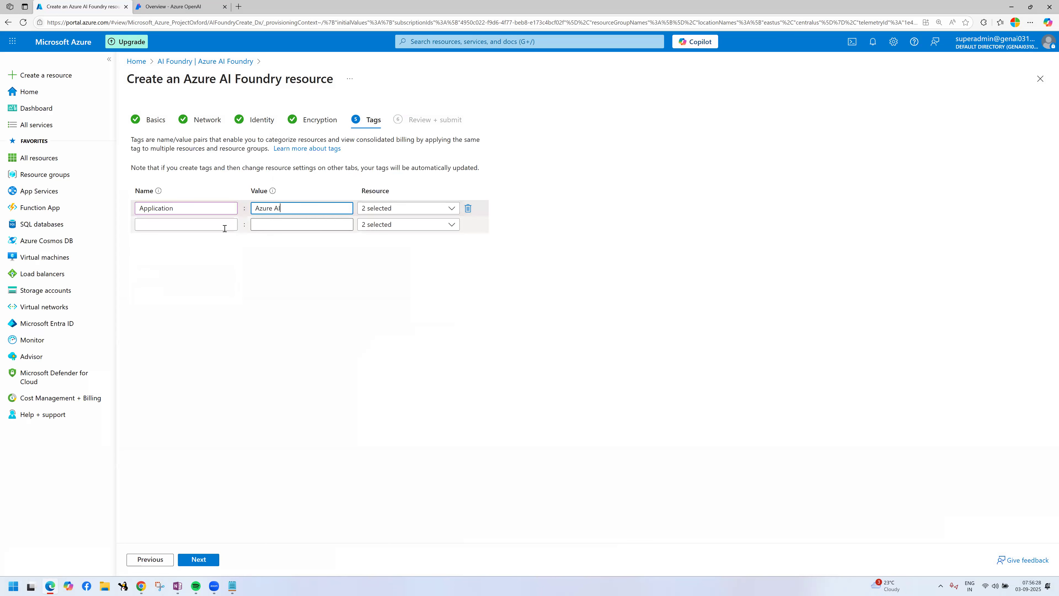
click(188, 256)
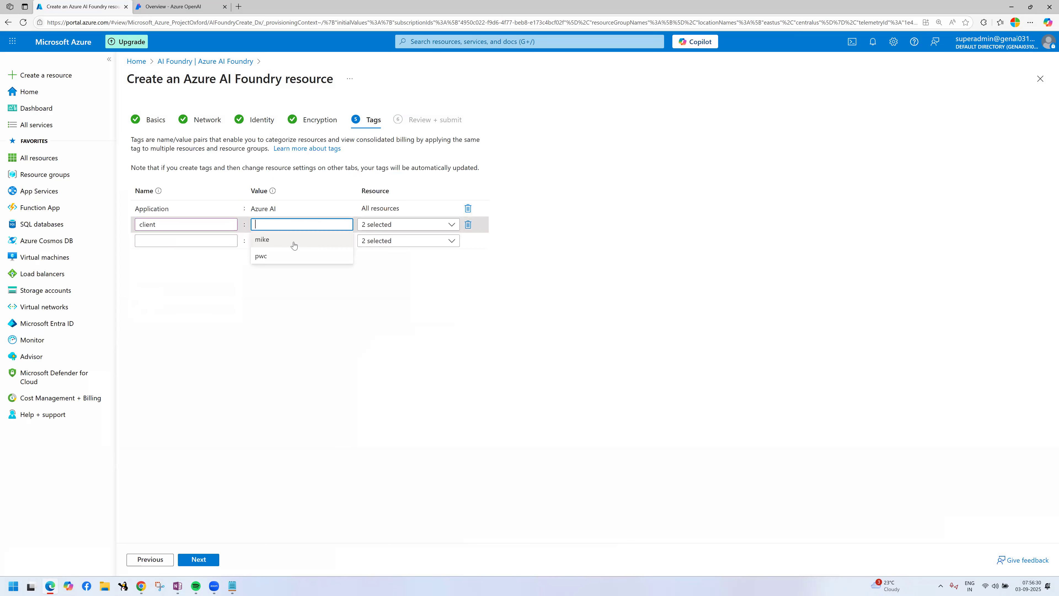
click(295, 241)
- Add an environment tag with the value production and an owner tag with the suggested person's name
click(205, 242)
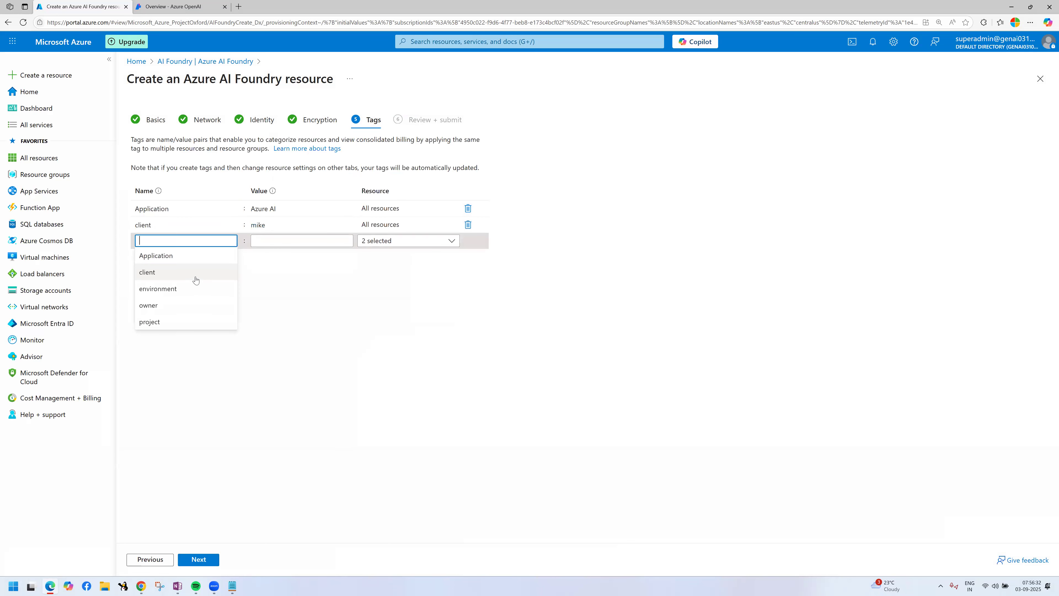
click(189, 288)
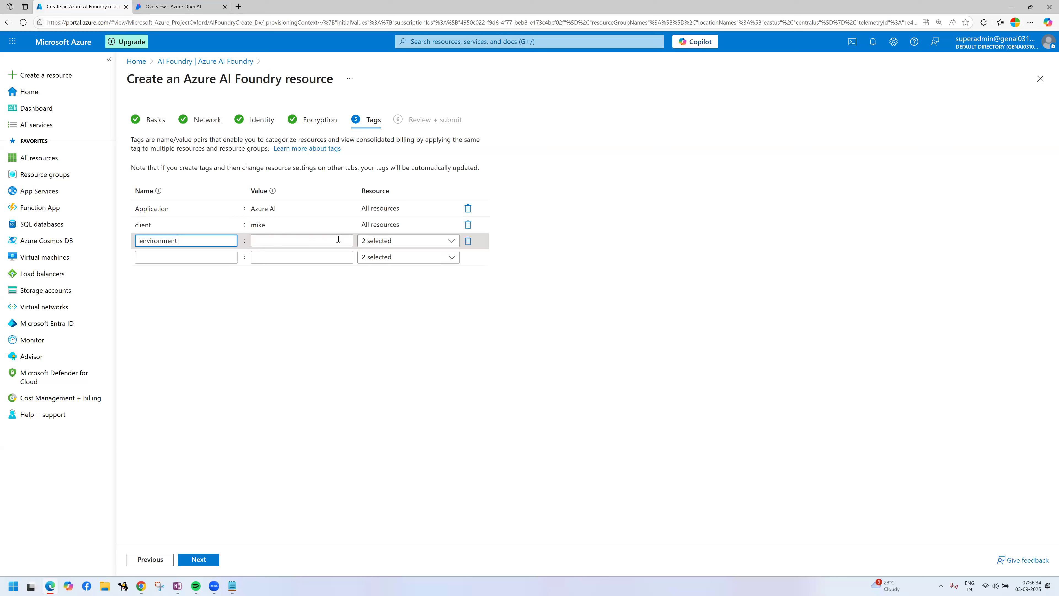
click(296, 257)
click(206, 255)
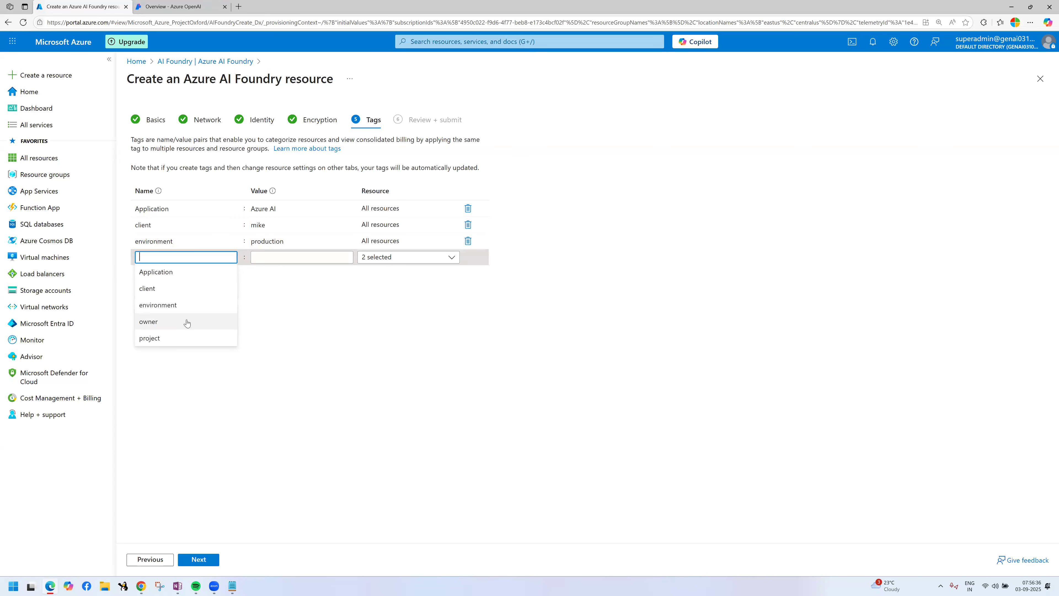
click(187, 324)
click(294, 262)
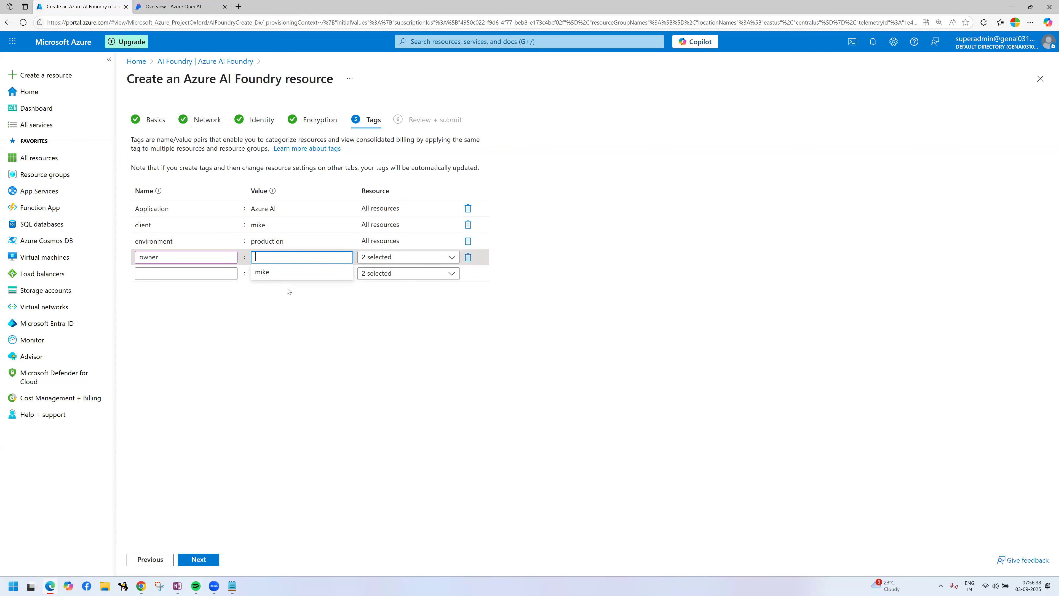
click(267, 273)
- Add a project tag with the value pwc and continue to the review of the resource settings
click(213, 274)
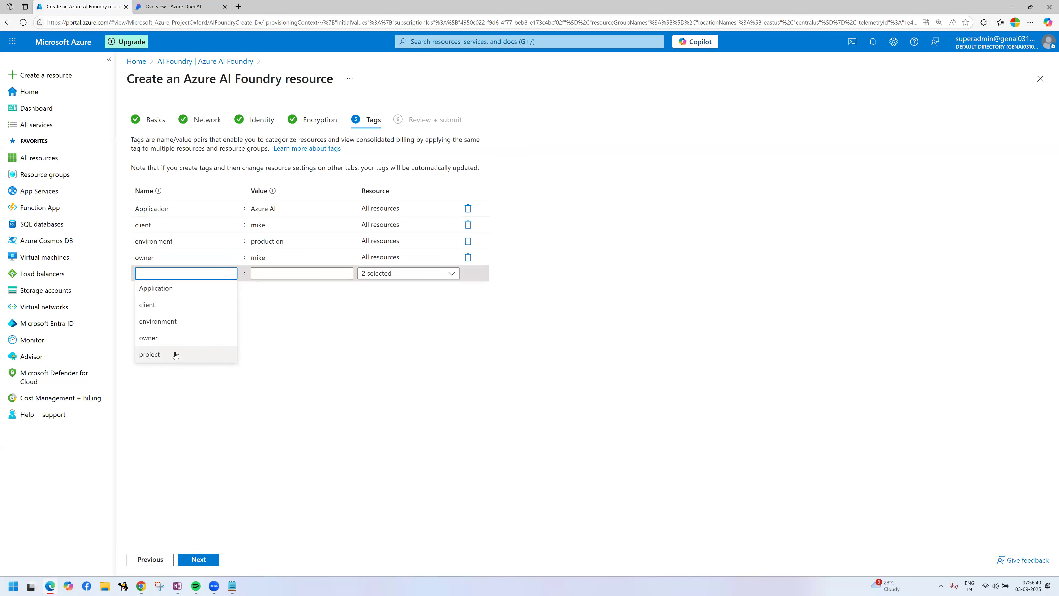
click(179, 353)
click(276, 275)
click(278, 292)
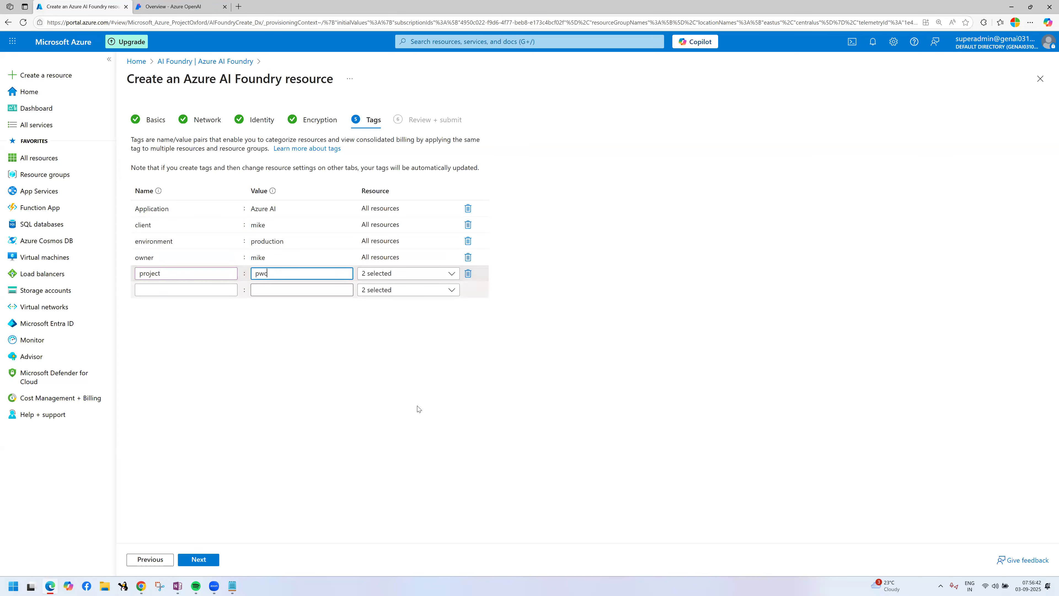
click(444, 454)
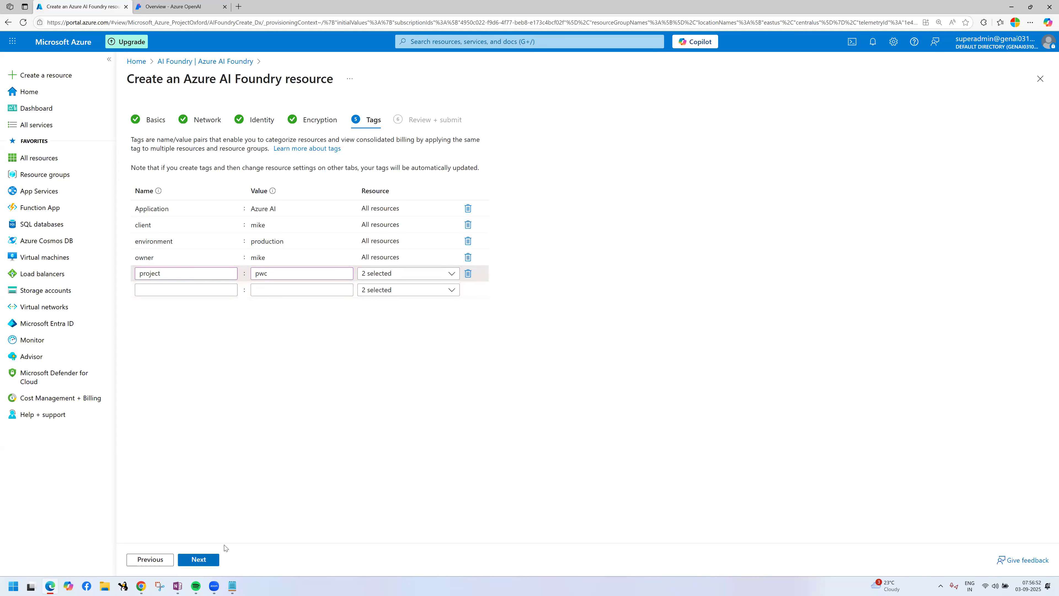
click(198, 559)
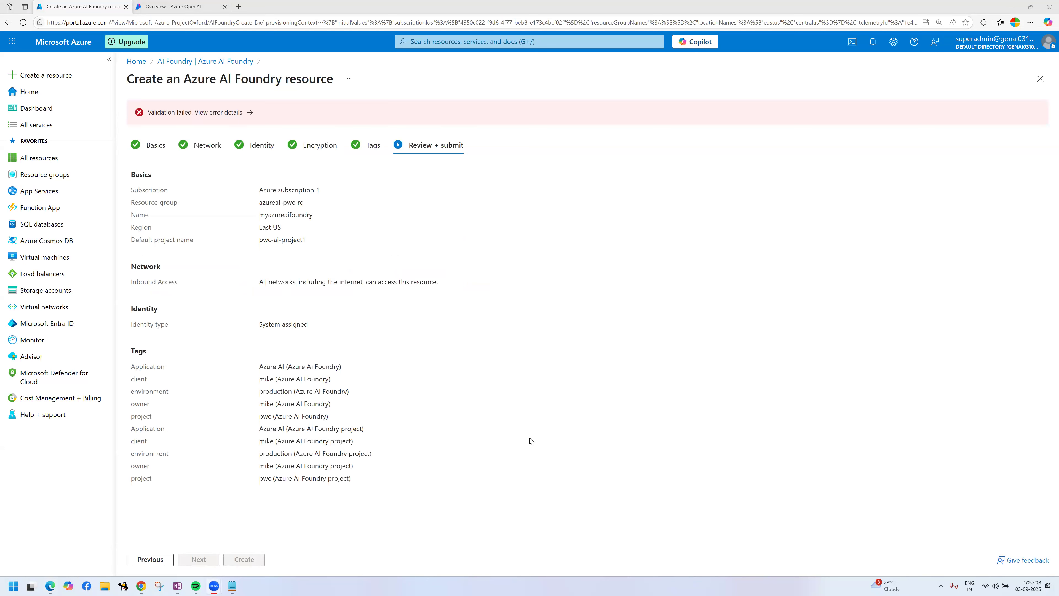
- Examine the validation error details, highlighting the part about the resource name, and close them
click(222, 113)
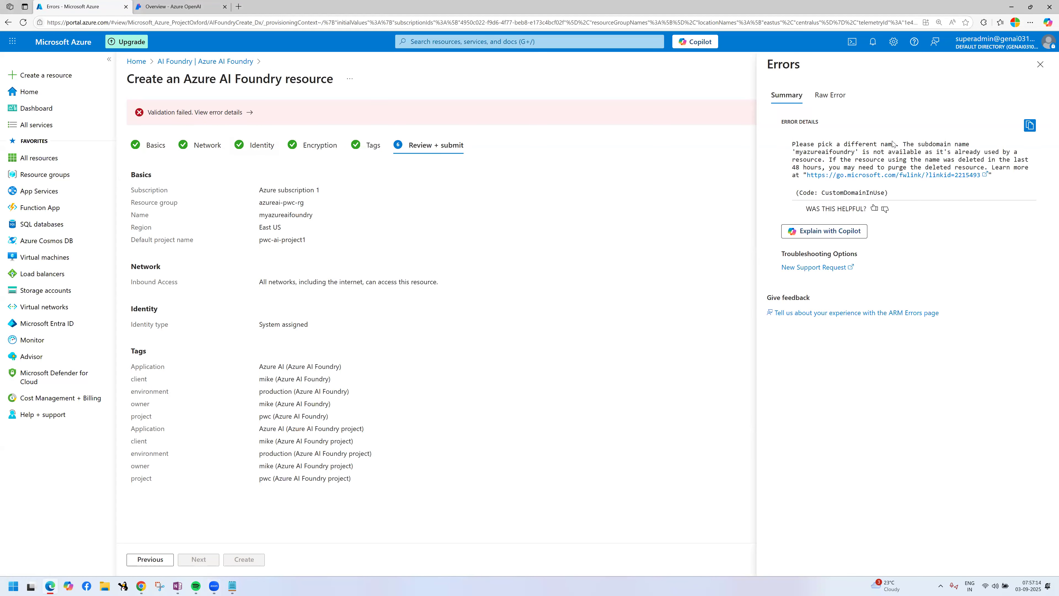
drag(895, 144, 804, 145)
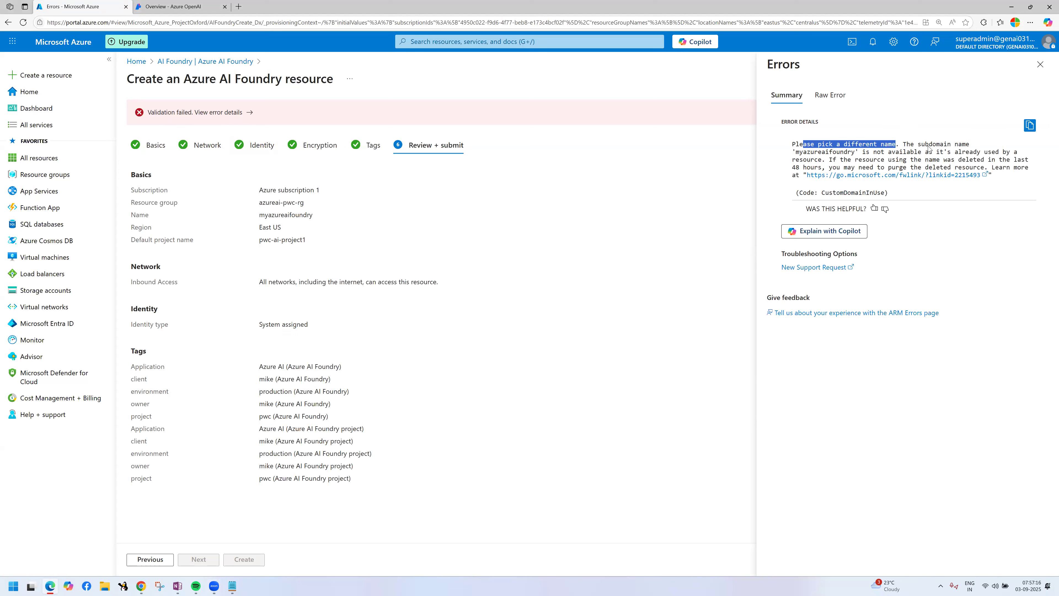
drag(800, 153, 857, 153)
click(857, 154)
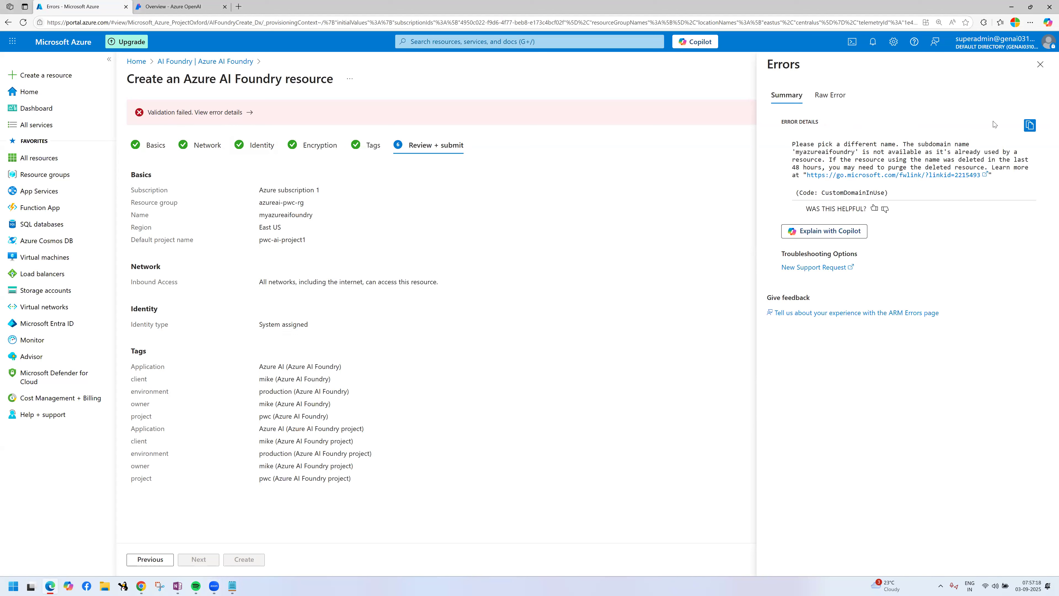
click(1040, 65)
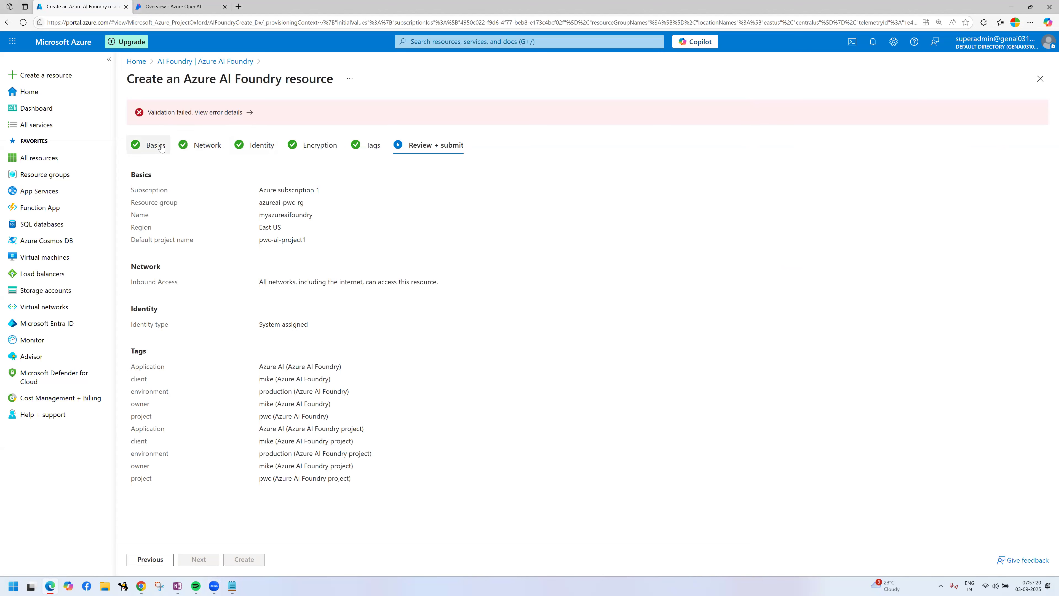
- Return to the basic settings and change the resource name to myazureaifoundry019
click(161, 147)
click(334, 275)
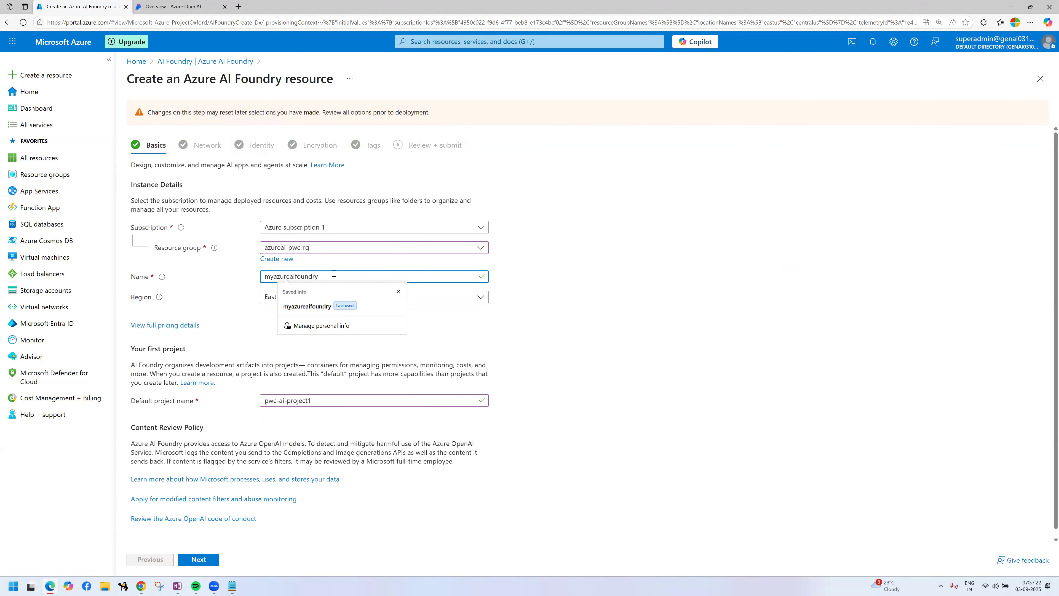
text(019)
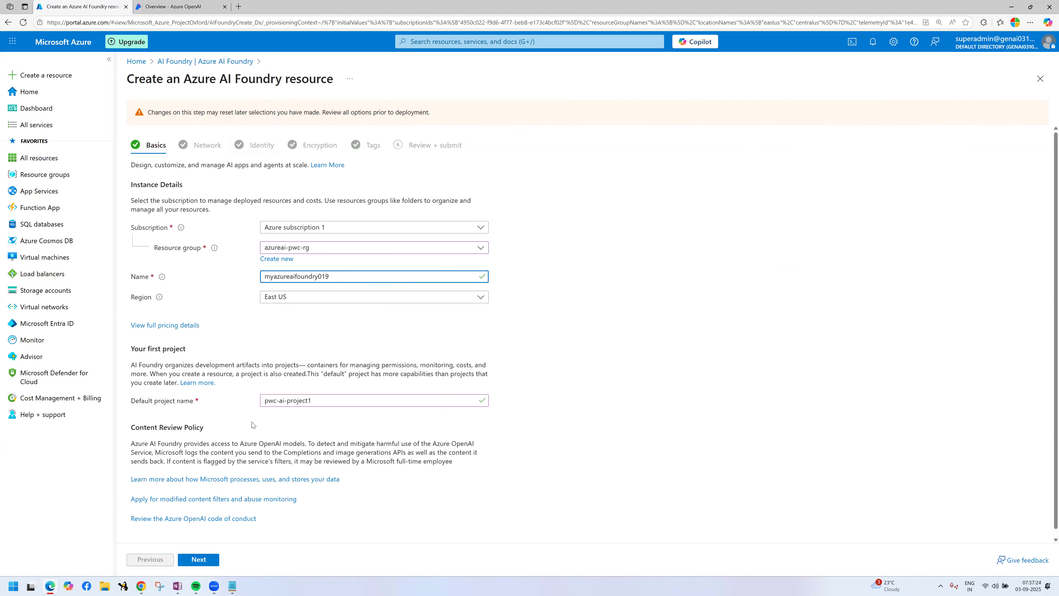
- Continue through the network, identity, encryption and tag settings to the final review without changing them
click(201, 564)
click(202, 563)
click(202, 563)
click(202, 563)
click(202, 562)
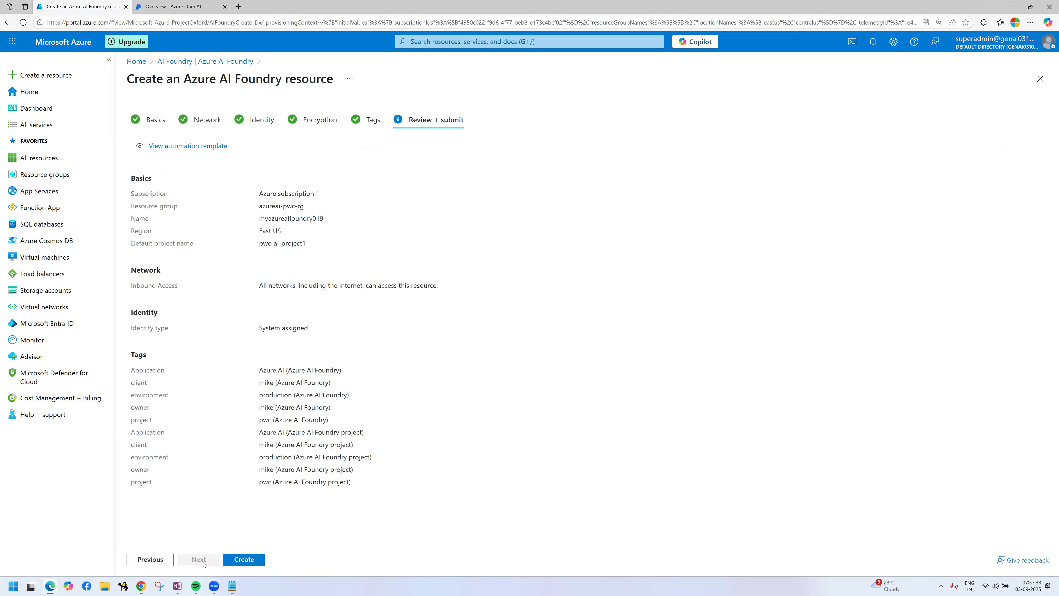
- Check the subscription, resource group and name in the summary, create the Foundry resource and dismiss the deployment notice
drag(167, 194, 321, 194)
drag(132, 205, 351, 204)
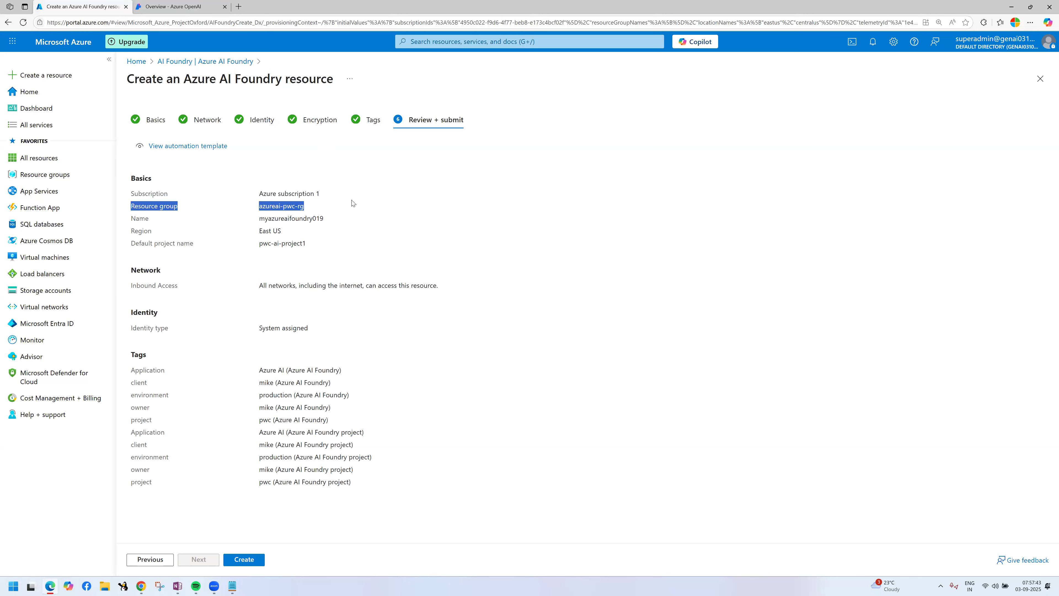
double_click(288, 219)
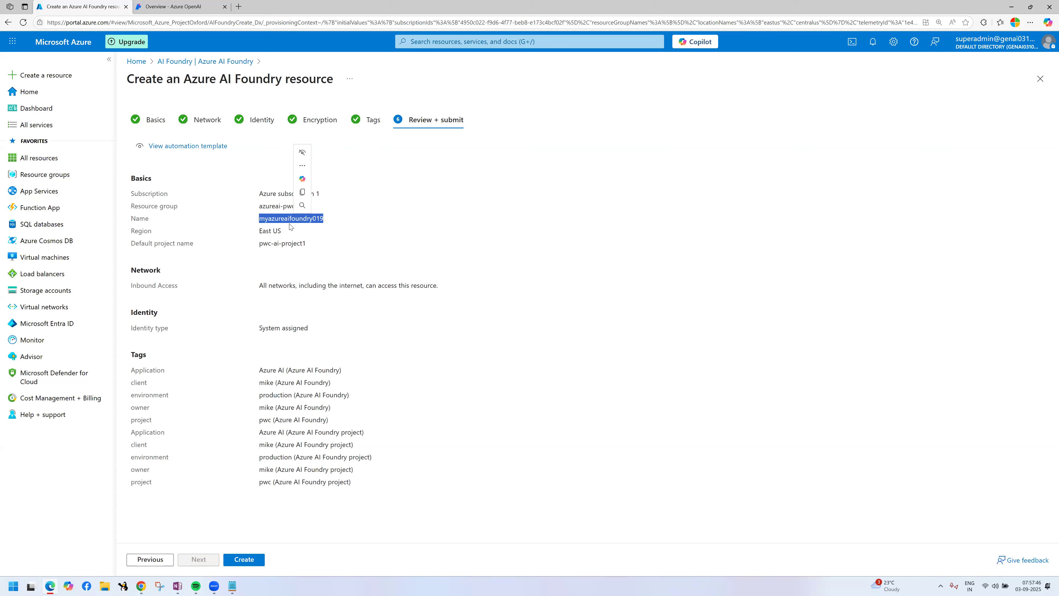
click(245, 561)
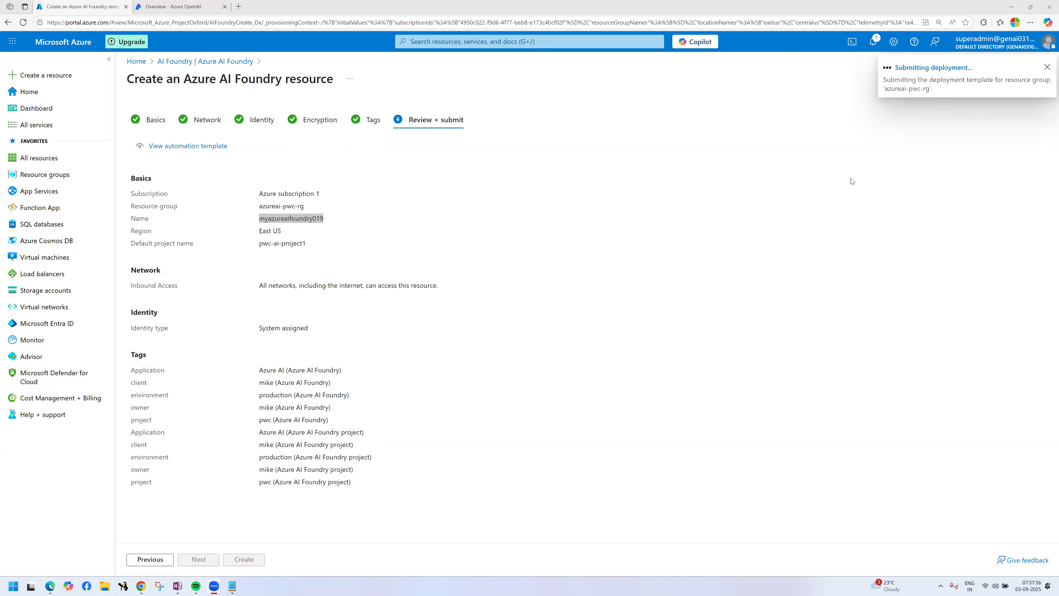
click(1047, 67)
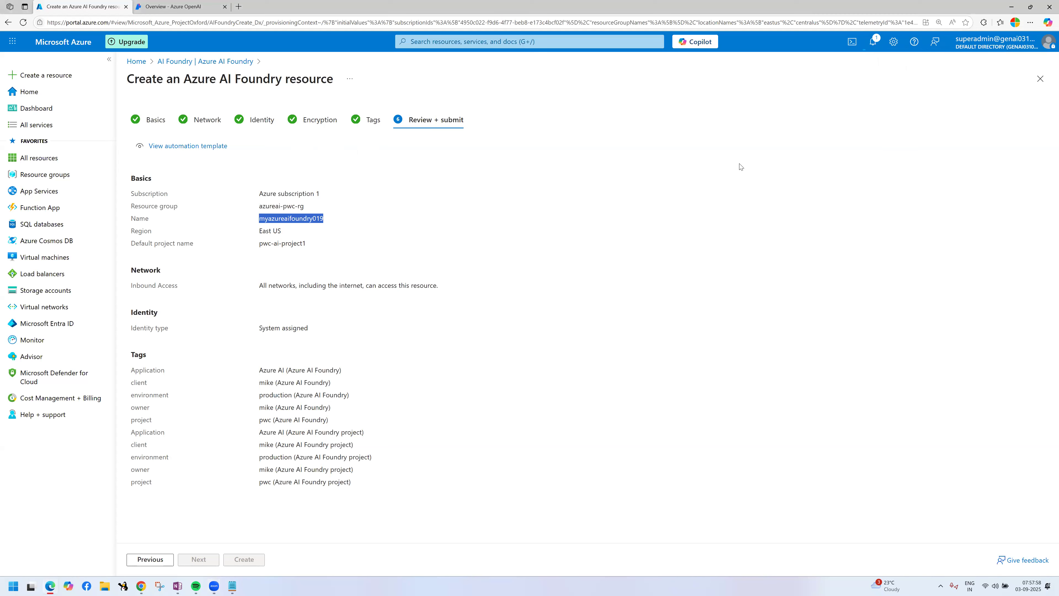
click(526, 262)
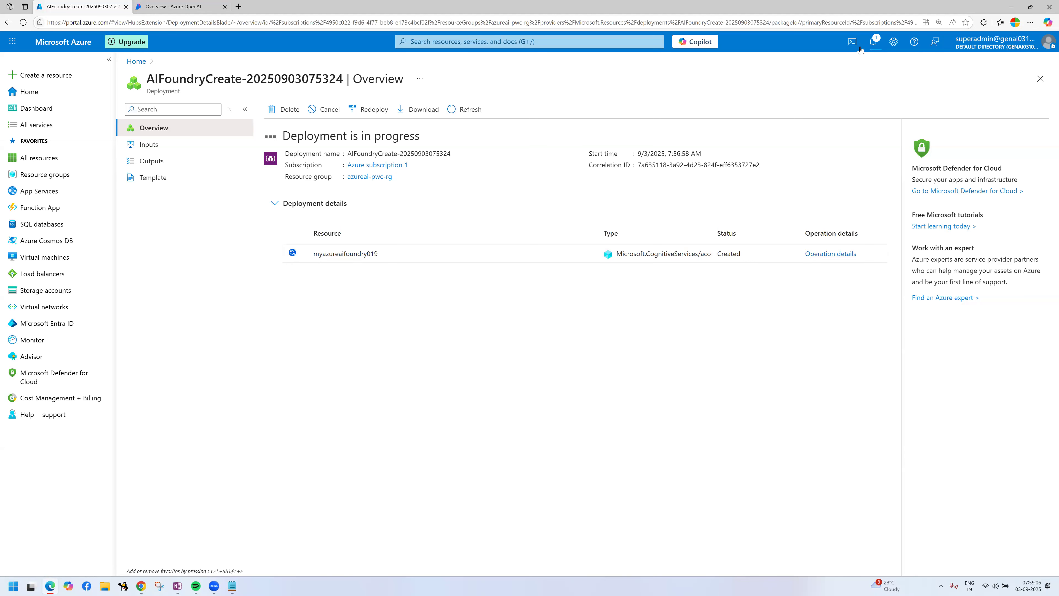
- Check the deployment notifications, open the deployed myazureaifoundry019 resource and close the notifications
click(872, 43)
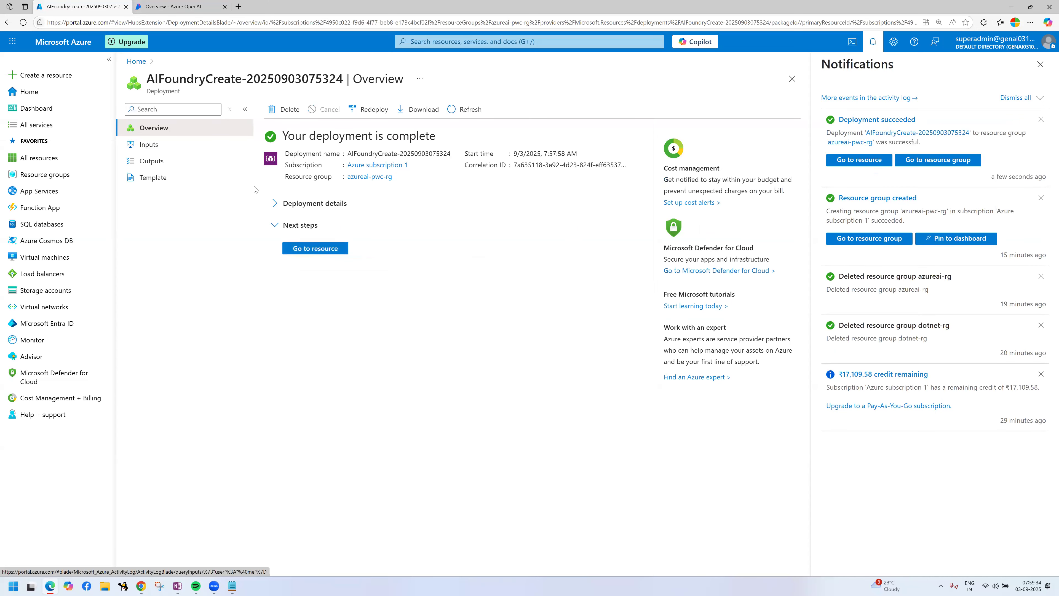
click(315, 248)
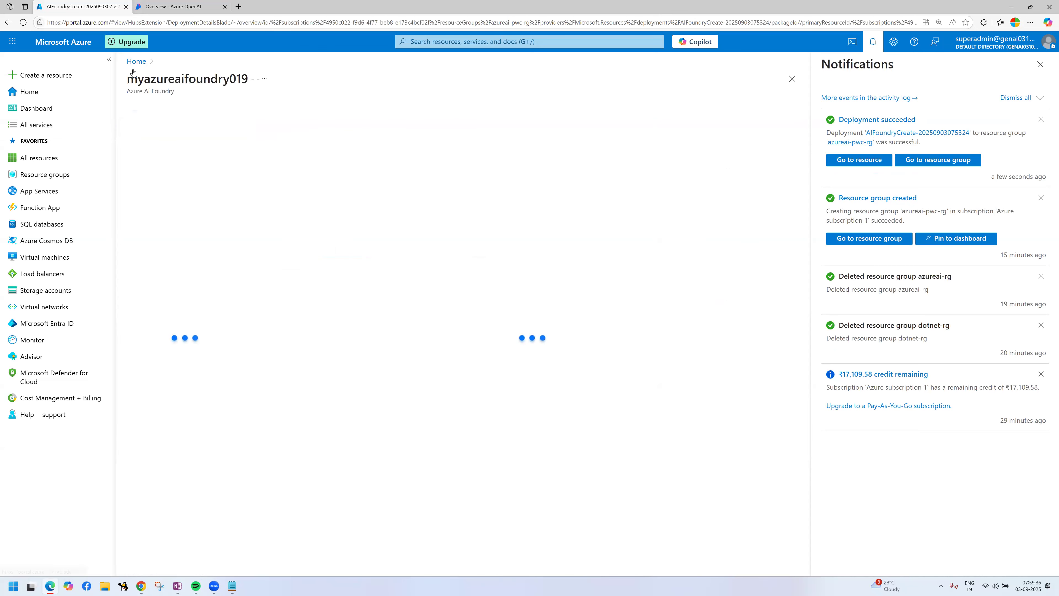
double_click(212, 81)
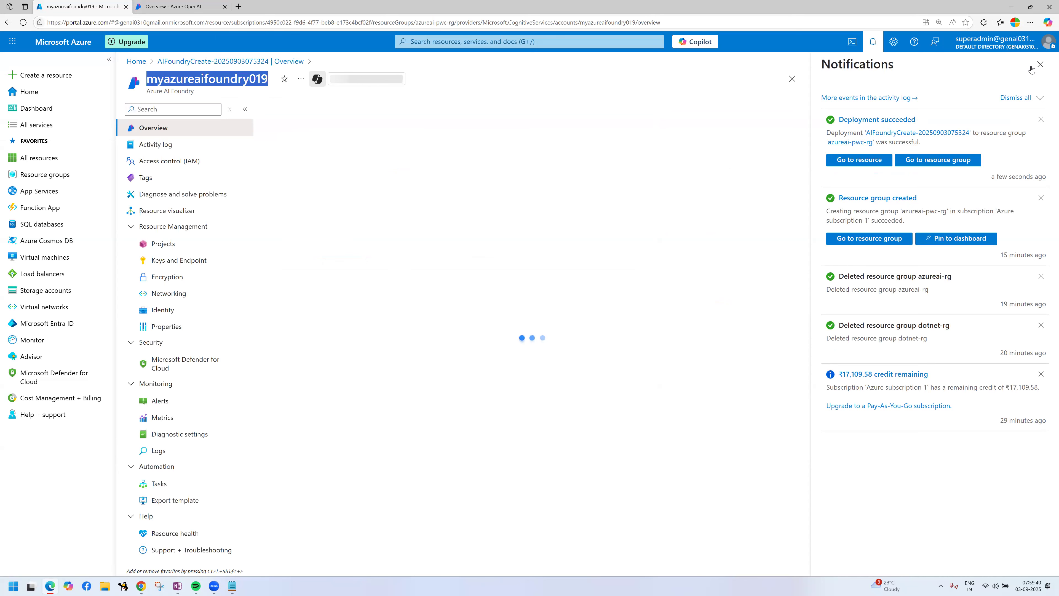
click(1041, 64)
double_click(203, 79)
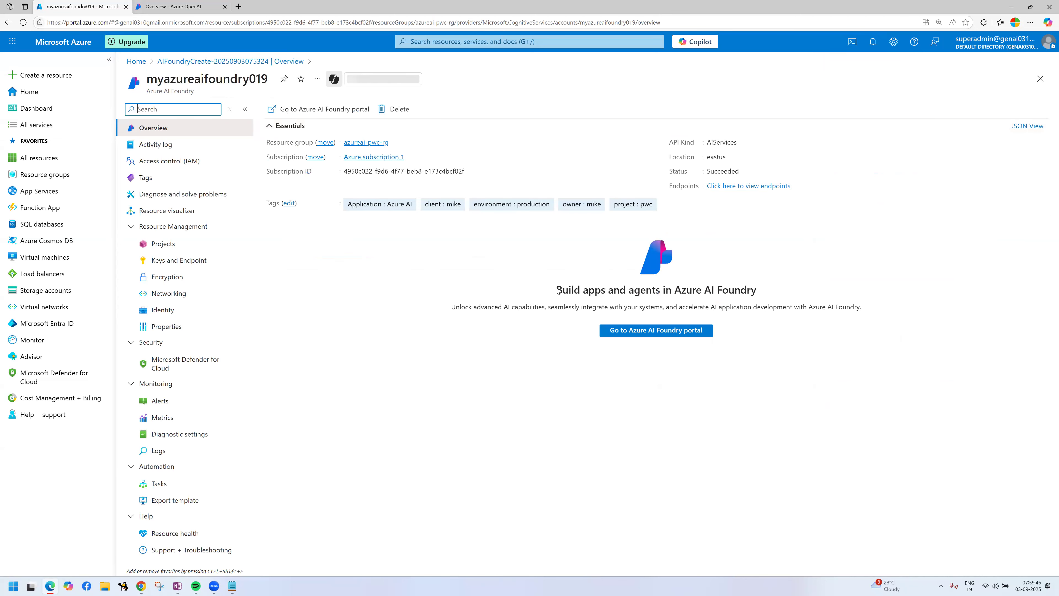
- Read the "Build apps and agents in Azure AI Foundry" heading and its description on the resource overview, highlighting key phrases
click(568, 291)
drag(557, 291, 762, 290)
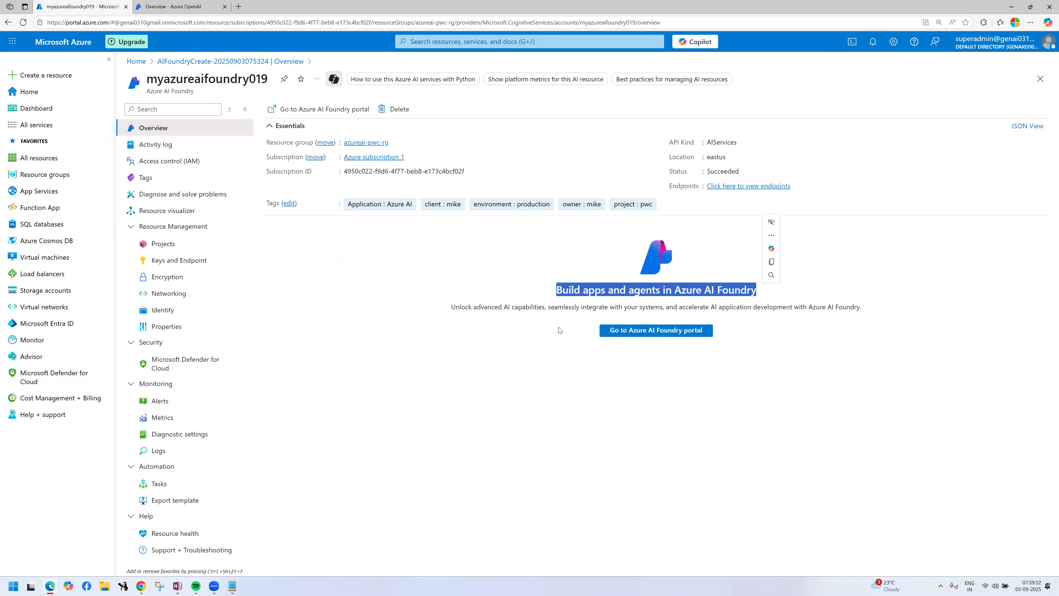
drag(473, 307, 545, 308)
double_click(569, 310)
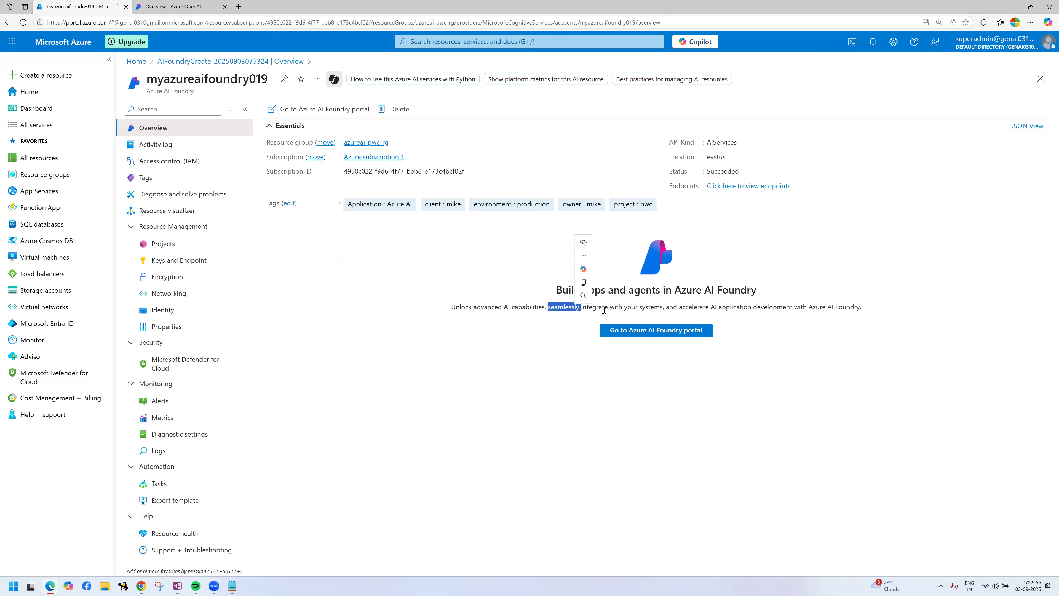
click(603, 310)
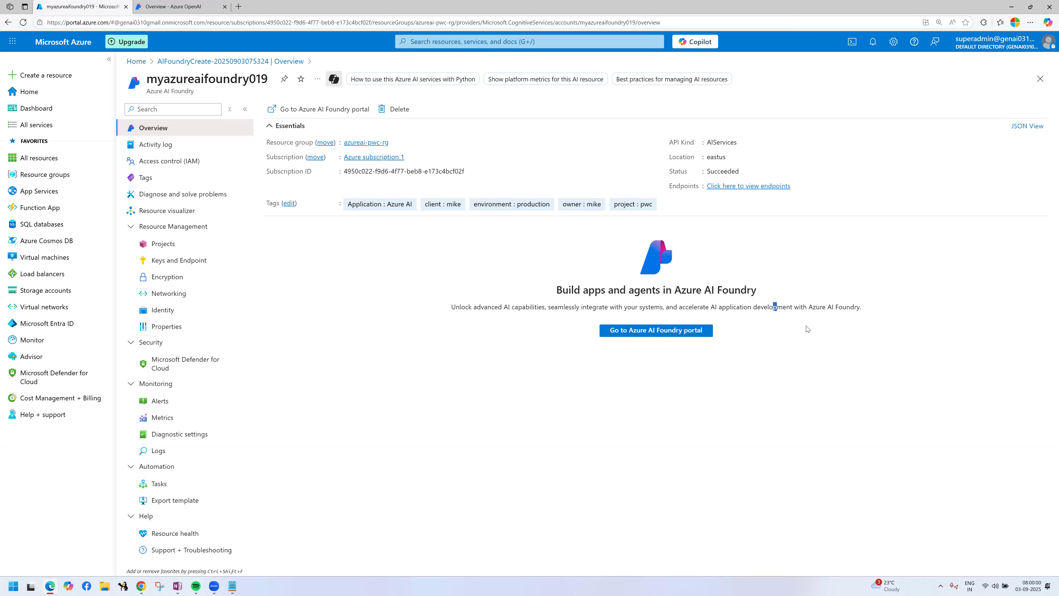
- Open the Azure AI Foundry portal from the resource, sign in with the superadmin account and dismiss the Foundry Agent chat notice
click(681, 332)
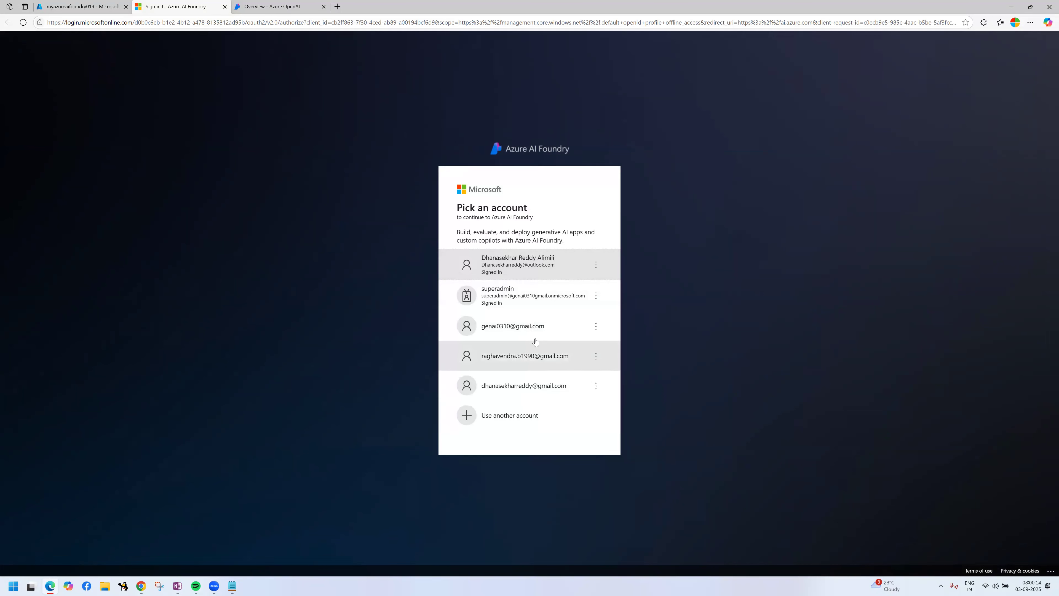
click(543, 306)
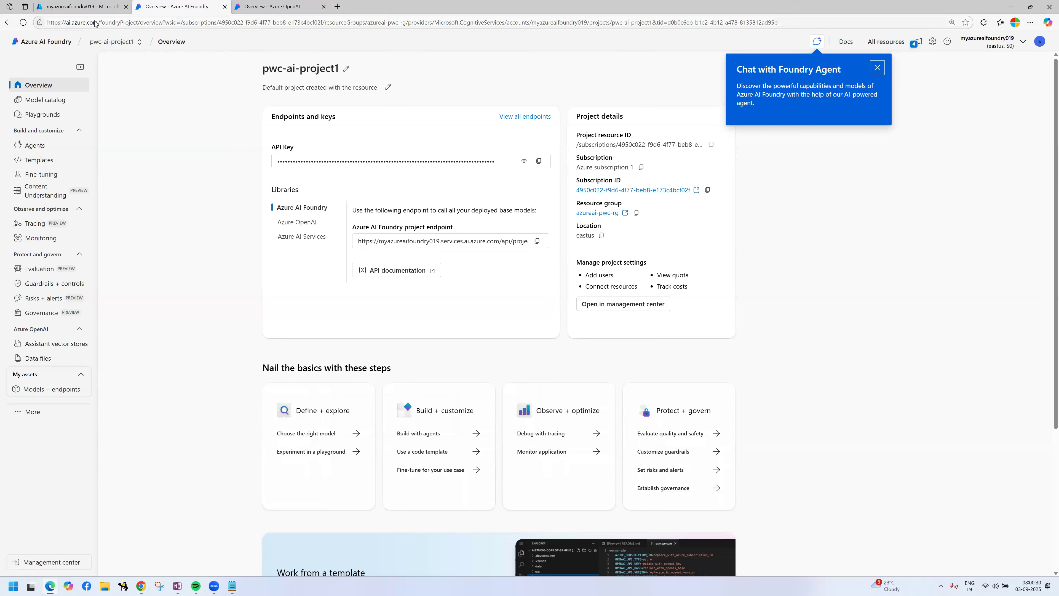
click(877, 67)
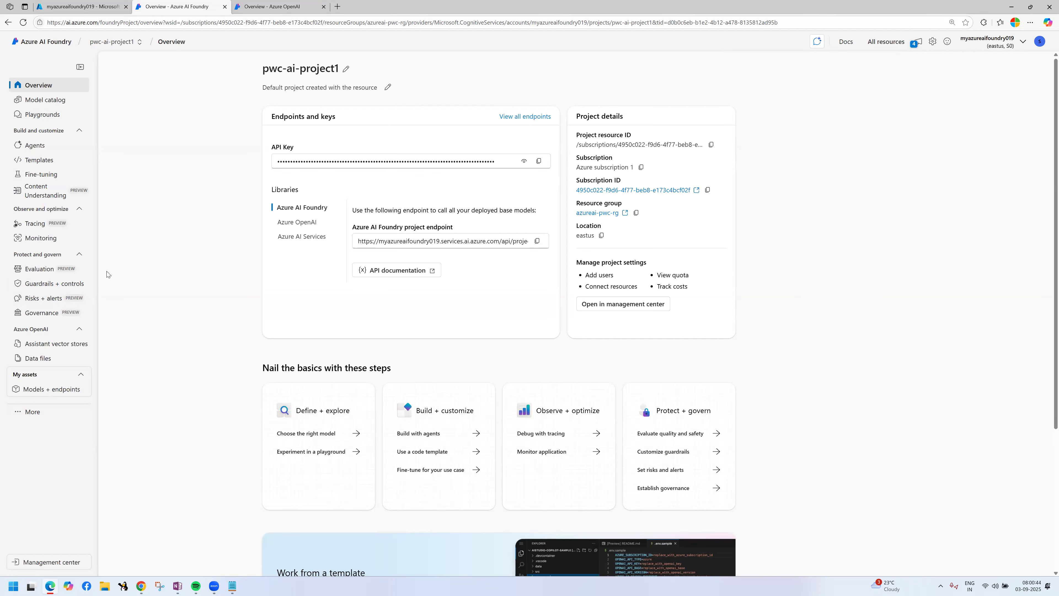
- Open ChatGPT in a new browser tab, then return to the pwc-ai-project1 overview in Azure AI Foundry
click(338, 7)
text(chatgpt)
key(Return)
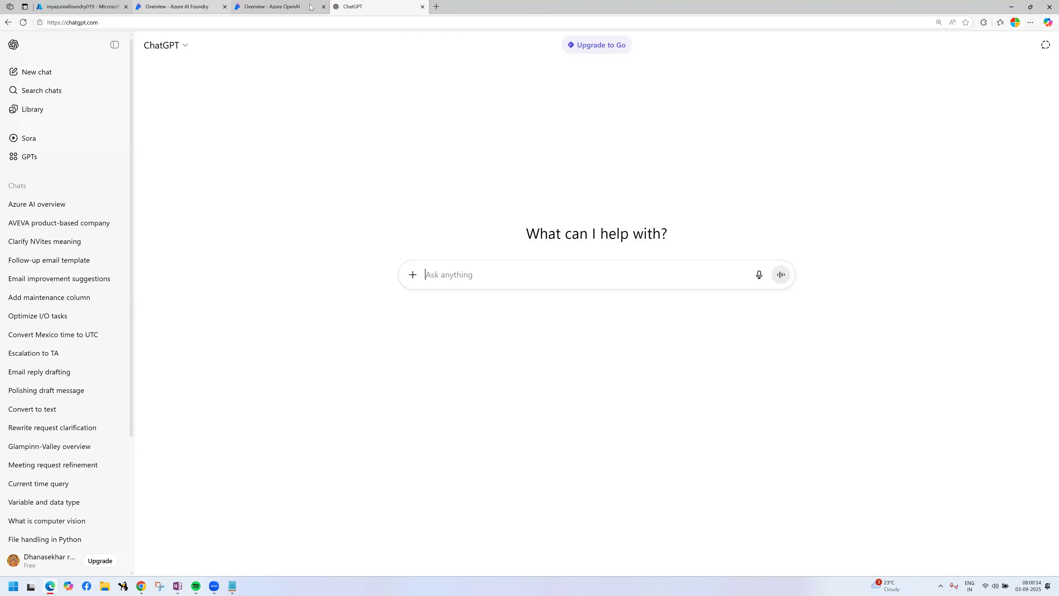
mouse_move(310, 6)
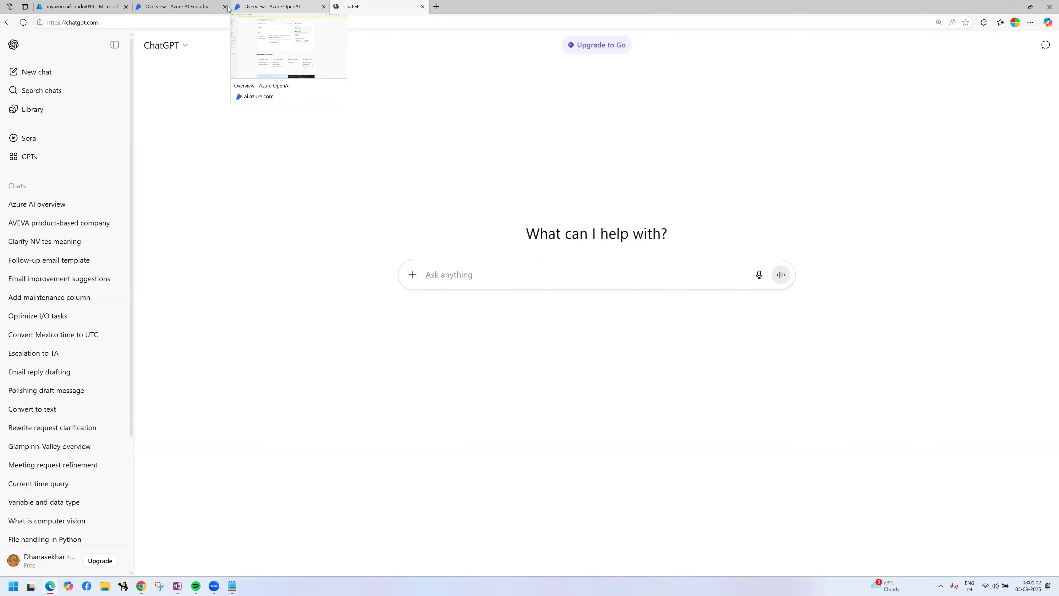
click(189, 6)
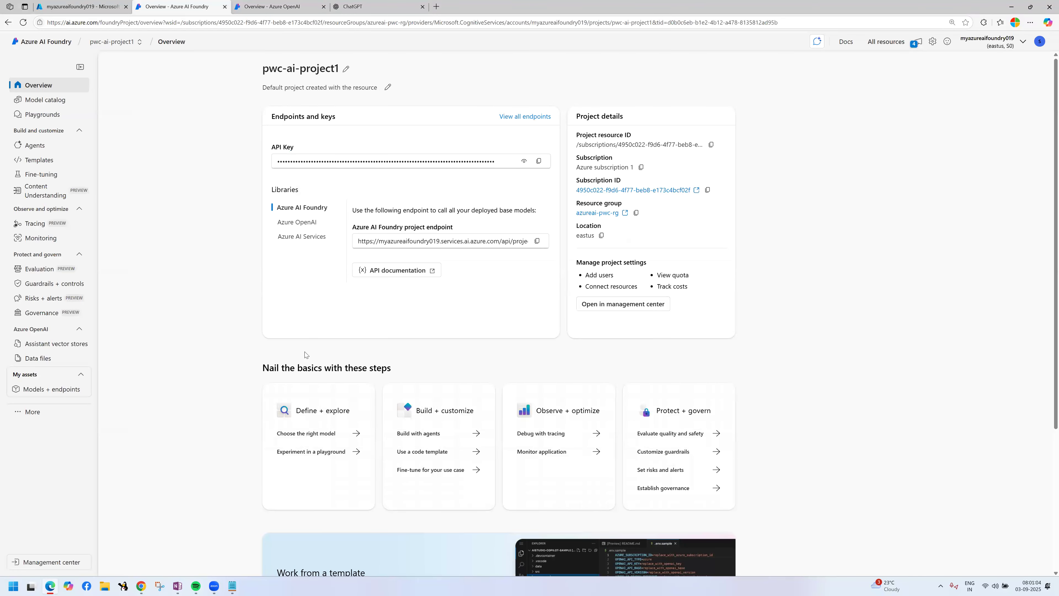